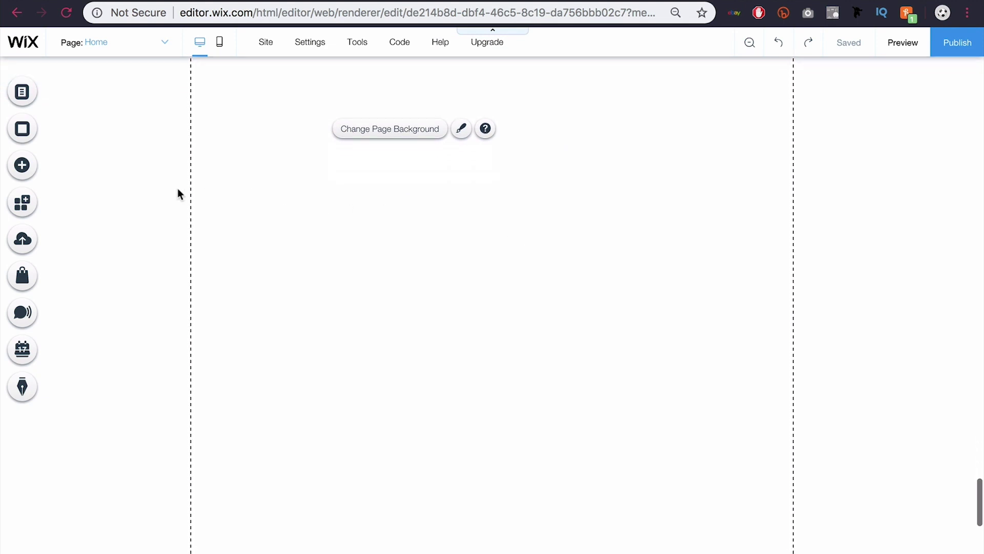
# - Browse the Add panel's gallery options and place a Grid (Pro Gallery) with sample images
pyautogui.click(28, 175)
pyautogui.moveTo(67, 134)
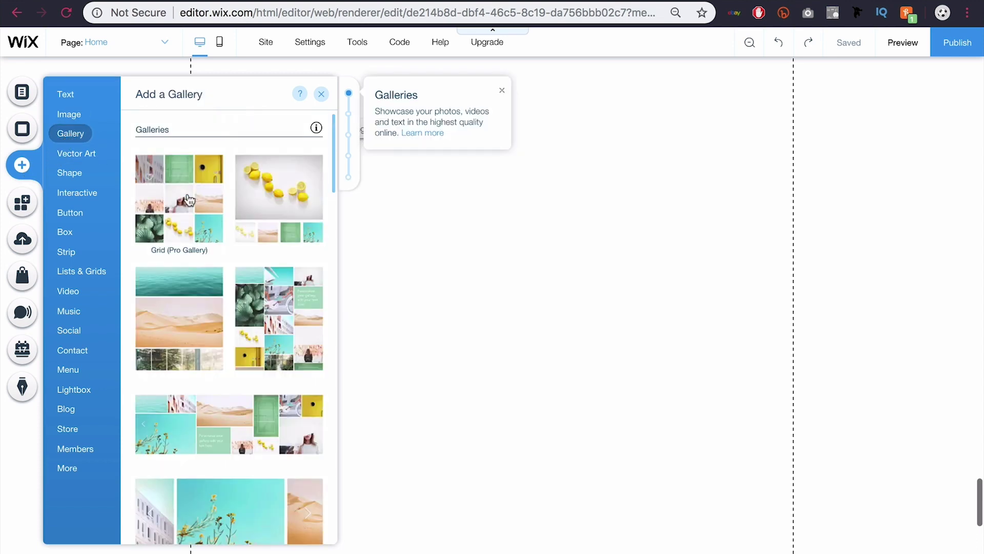
pyautogui.scroll(-4, 190, 200)
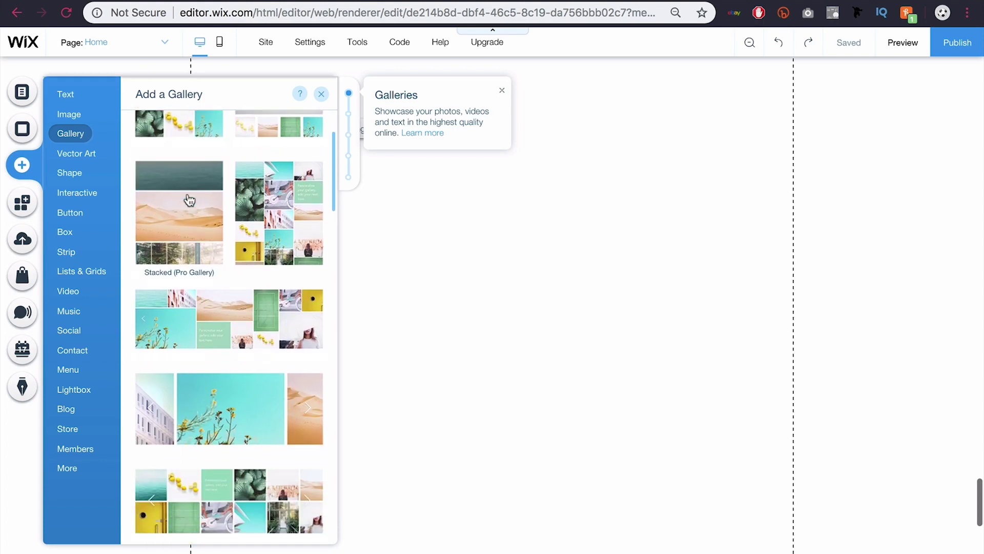
pyautogui.scroll(-6, 190, 200)
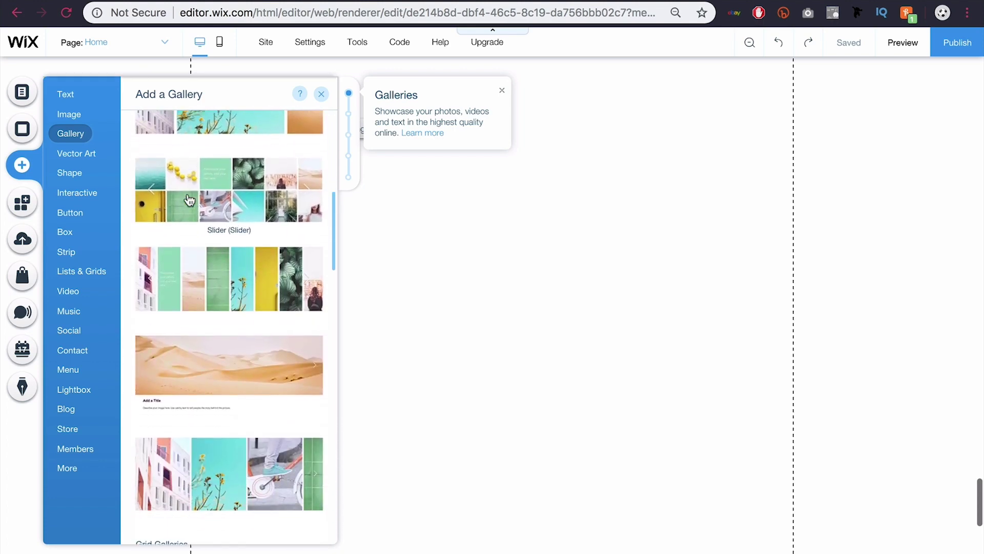
pyautogui.scroll(-5, 190, 200)
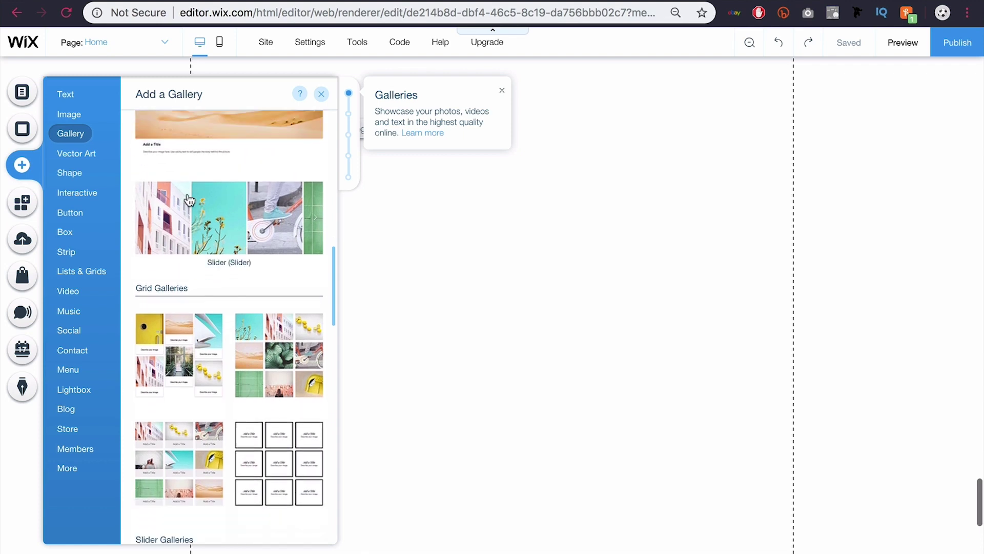
pyautogui.scroll(-5, 189, 200)
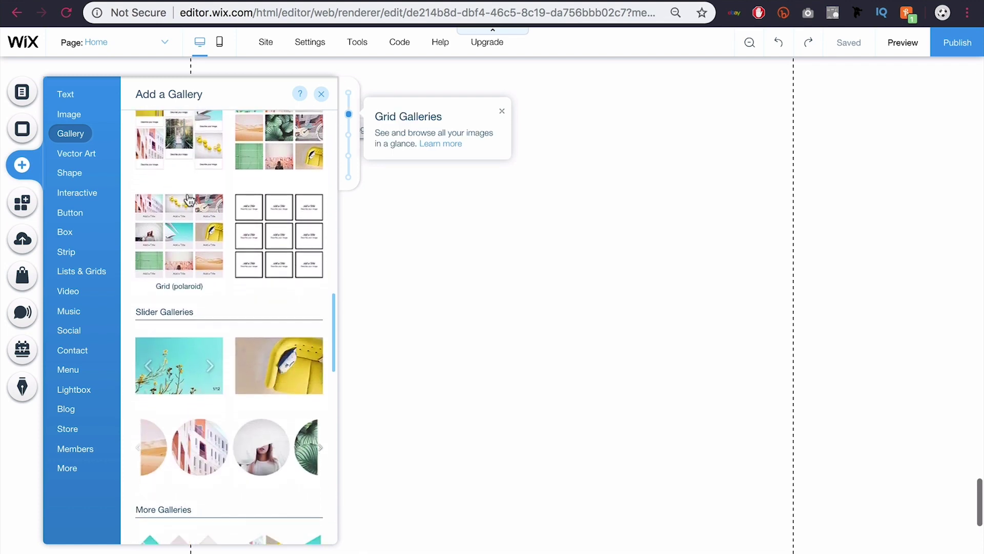
pyautogui.scroll(-3, 200, 380)
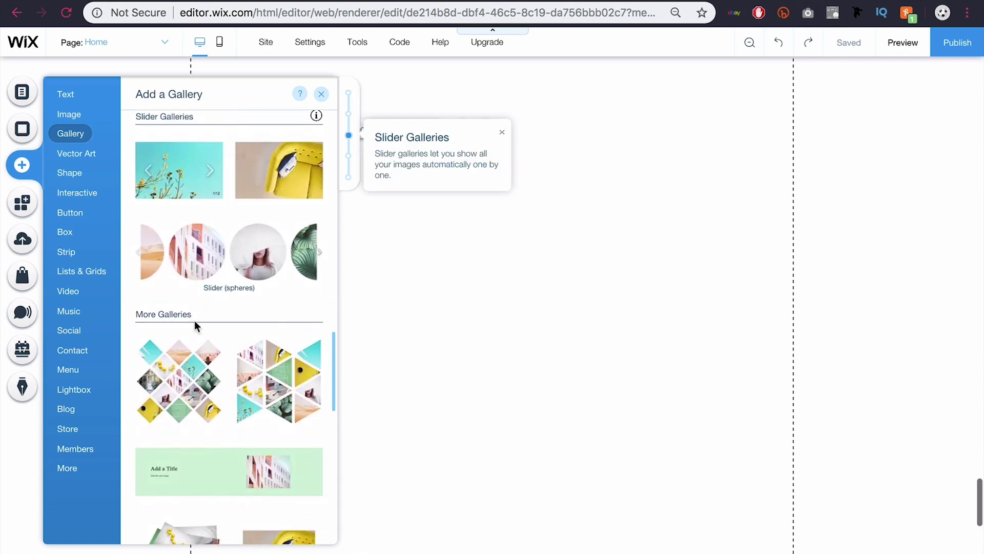
pyautogui.scroll(-5, 202, 383)
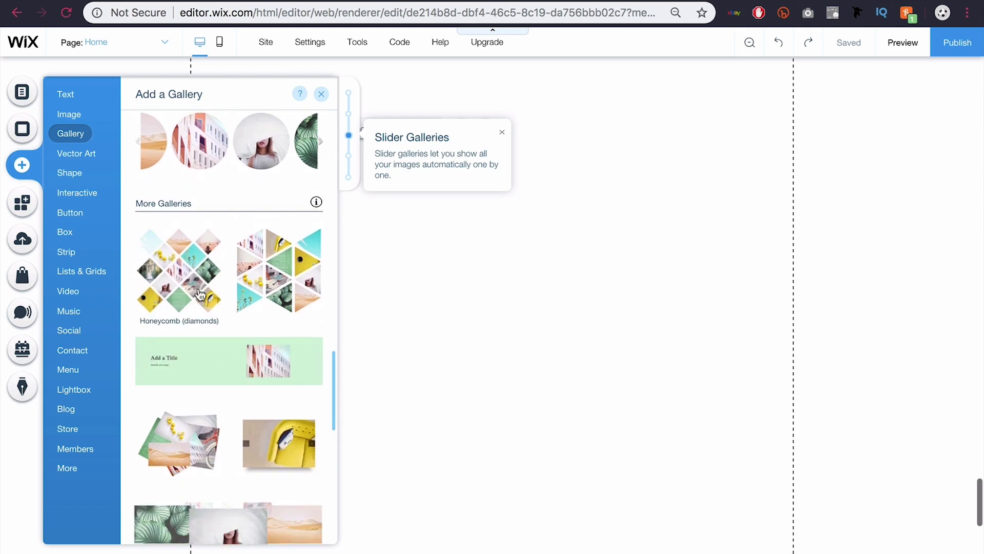
pyautogui.scroll(-6, 200, 293)
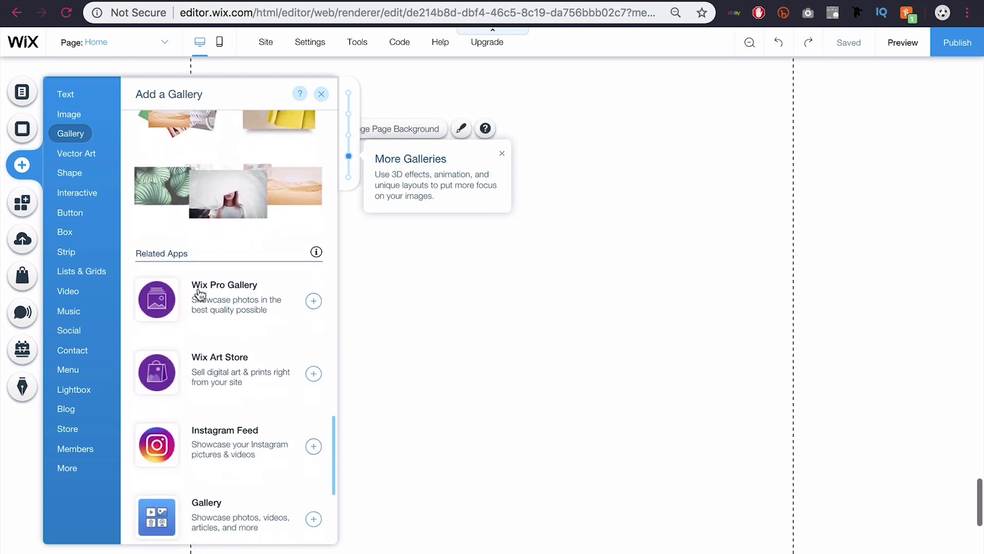
pyautogui.scroll(15, 200, 293)
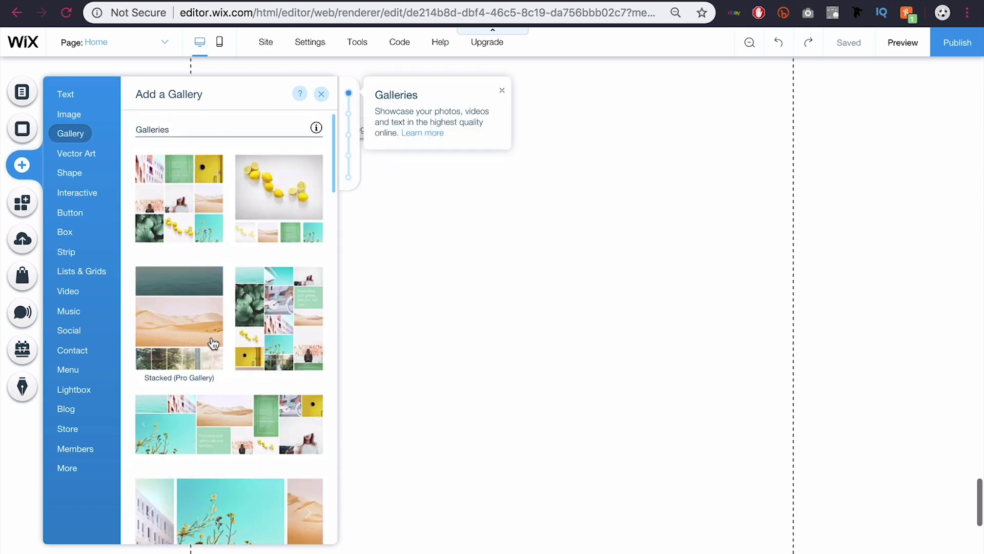
pyautogui.scroll(3, 213, 343)
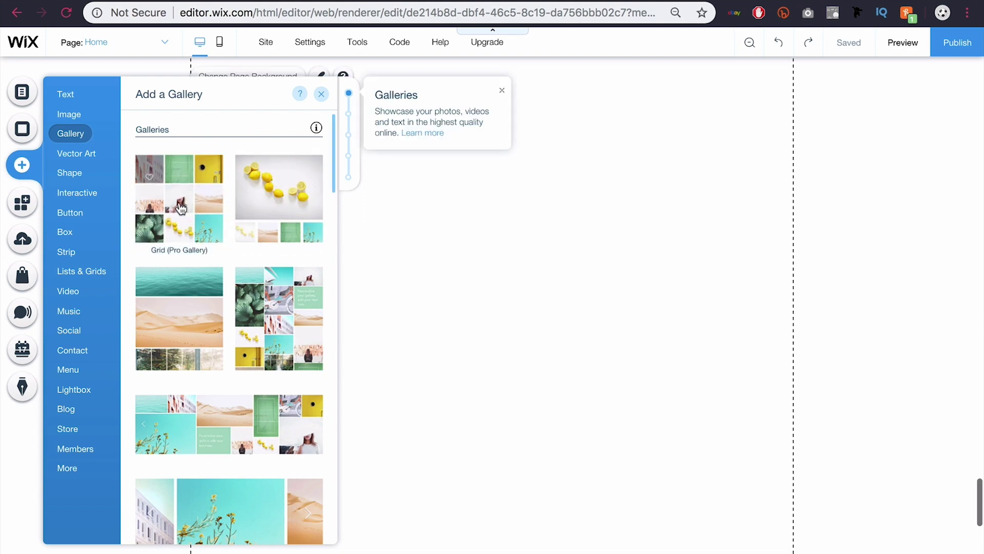
pyautogui.click(180, 207)
pyautogui.scroll(-5, 190, 209)
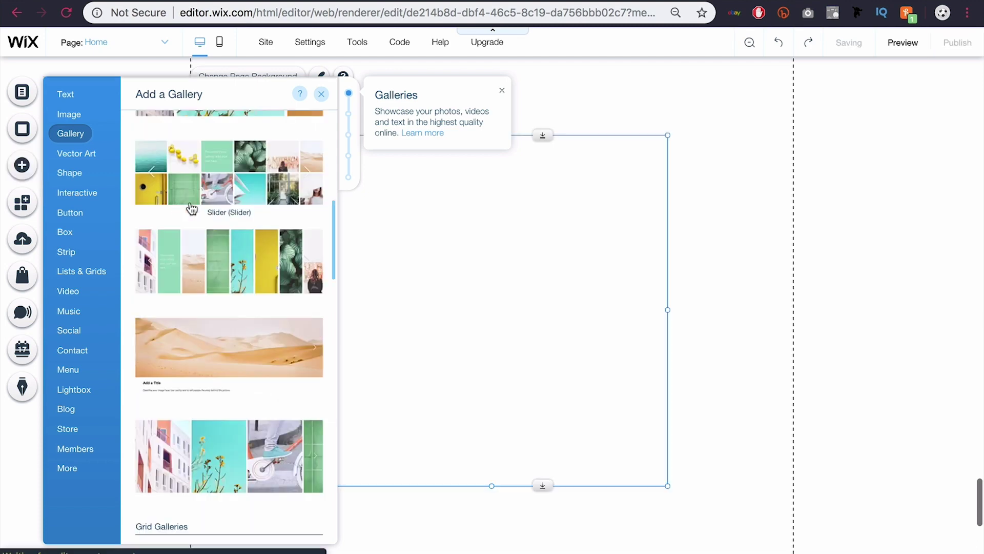
# - Close the gallery picker, resize the gallery to about 451 × 1065 and shift it toward centre
pyautogui.click(322, 95)
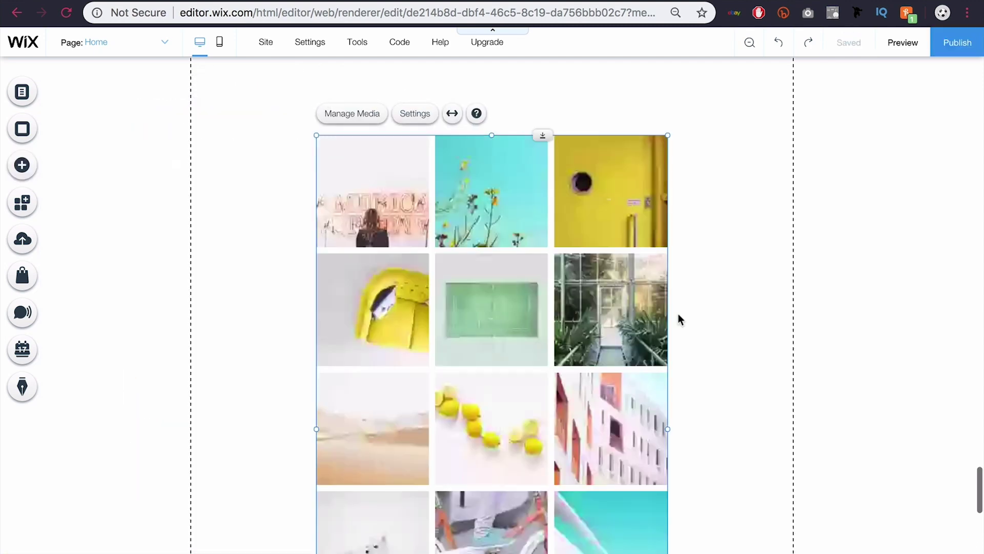
pyautogui.scroll(-1, 732, 316)
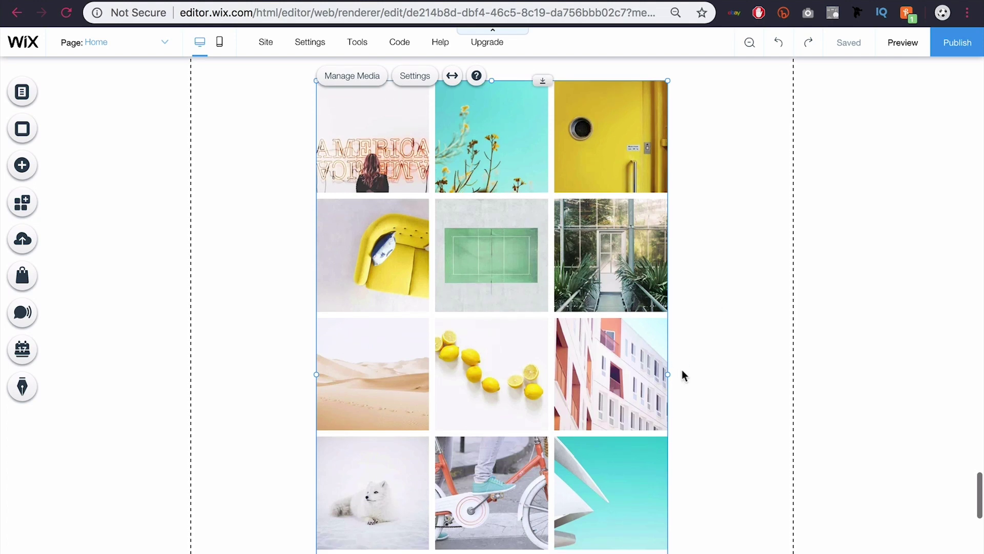
pyautogui.moveTo(667, 374); pyautogui.dragTo(594, 365)
pyautogui.moveTo(435, 282); pyautogui.dragTo(472, 279)
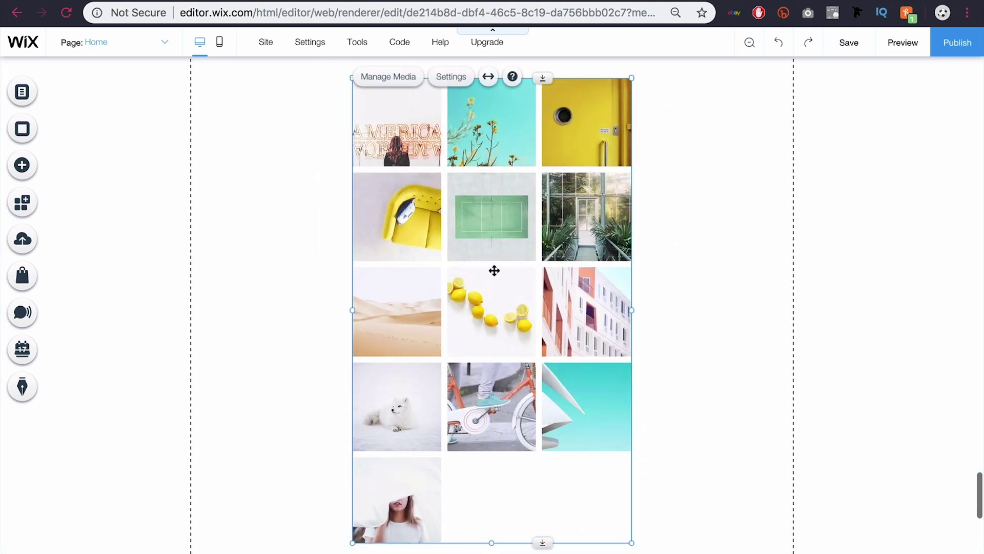
pyautogui.click(490, 78)
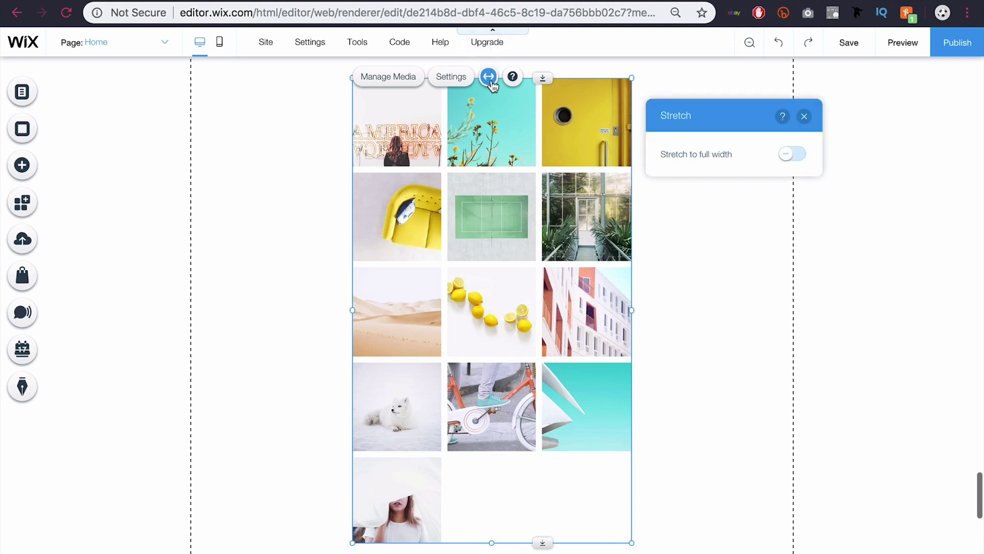
pyautogui.click(789, 161)
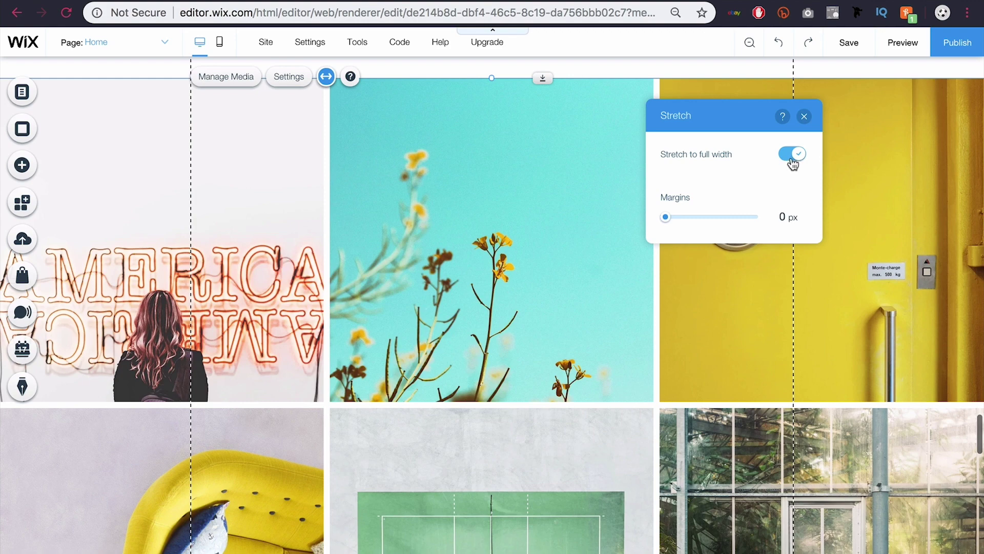
pyautogui.click(793, 163)
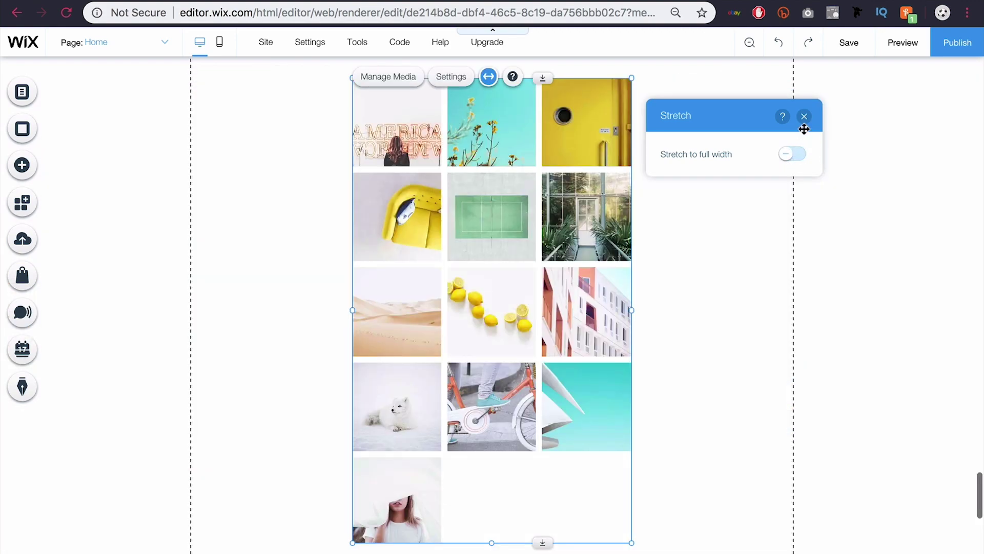
pyautogui.click(805, 117)
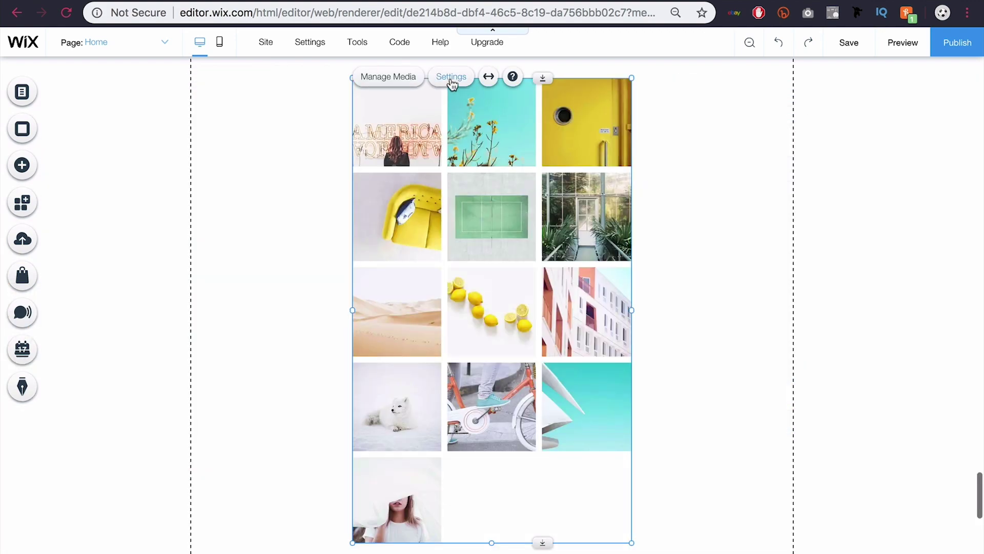
# - Bring up the Wix Pro Gallery settings panel from the gallery's Settings button
pyautogui.click(451, 77)
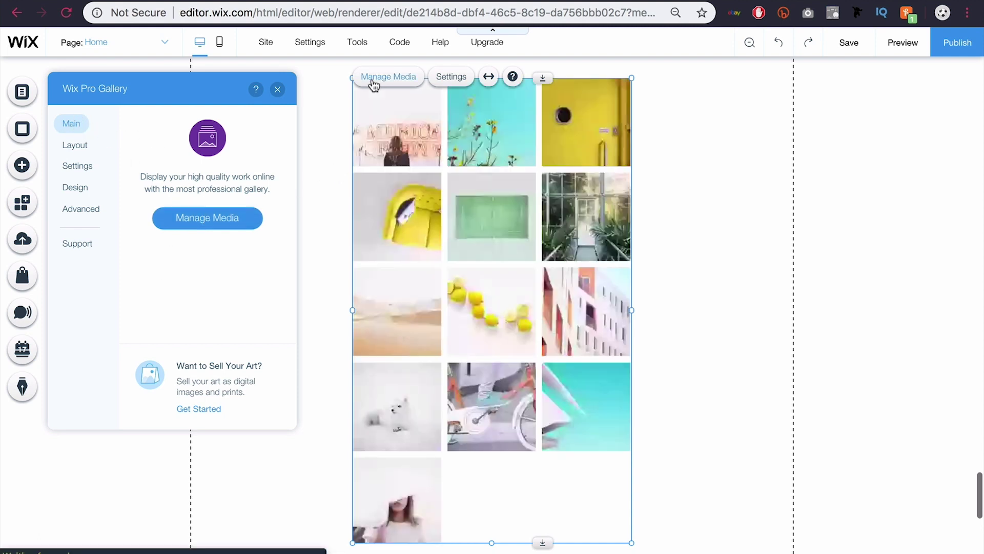
# - Add the Behrtulf.png image from the media library to the gallery through Manage Media
pyautogui.click(214, 221)
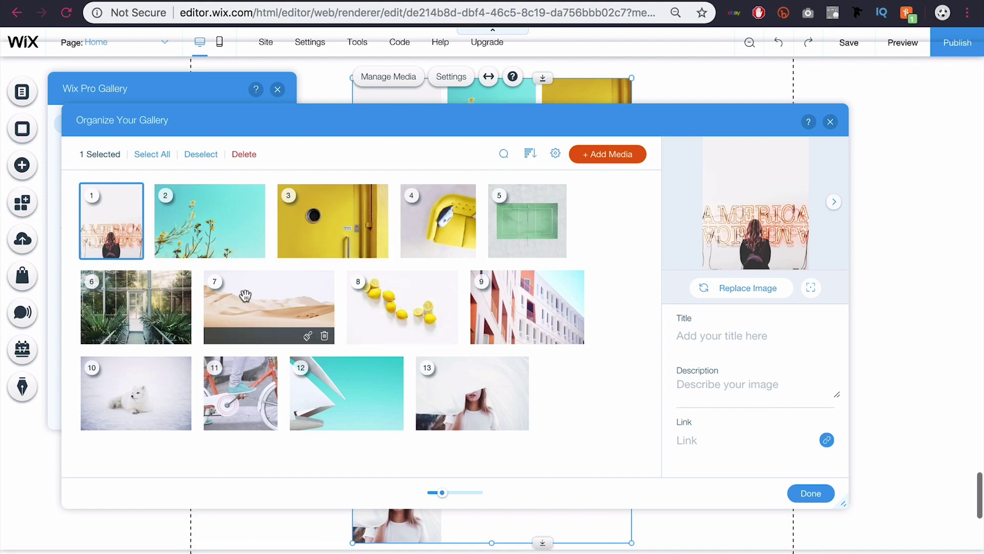
pyautogui.click(617, 161)
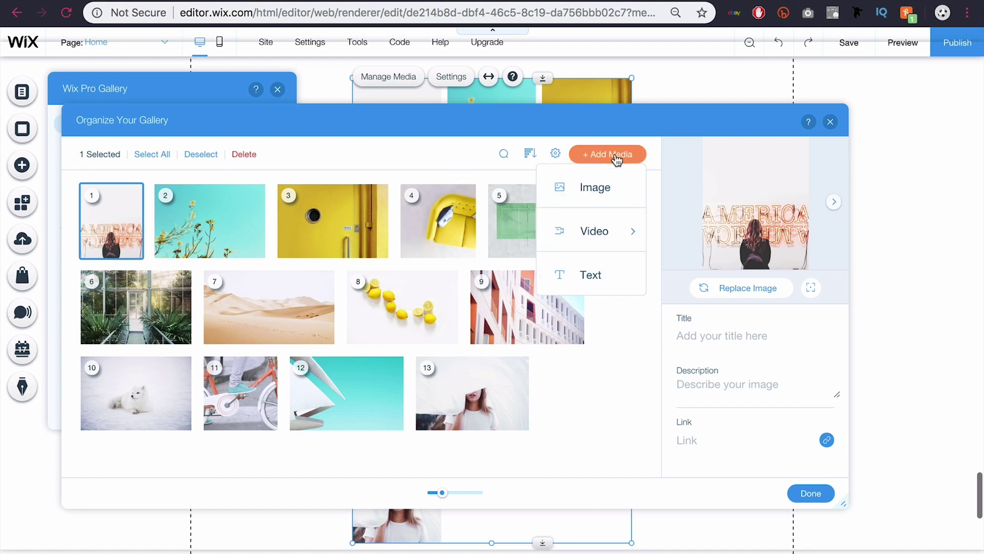
pyautogui.click(604, 189)
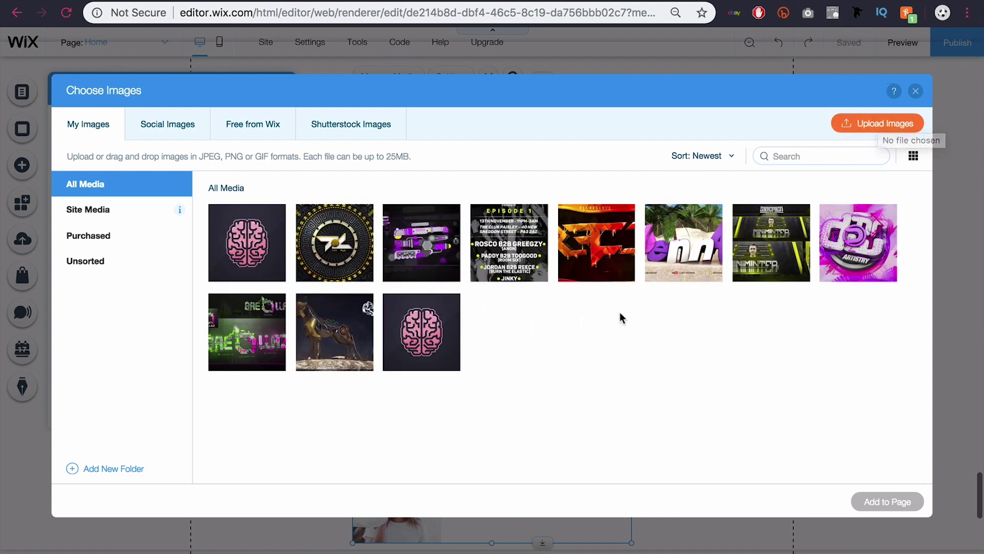
pyautogui.click(333, 348)
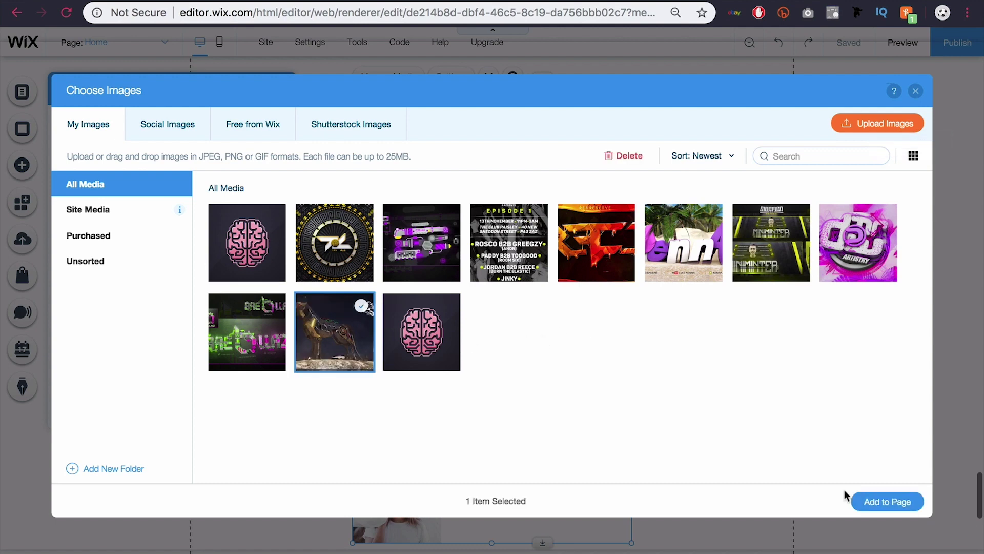
pyautogui.click(862, 501)
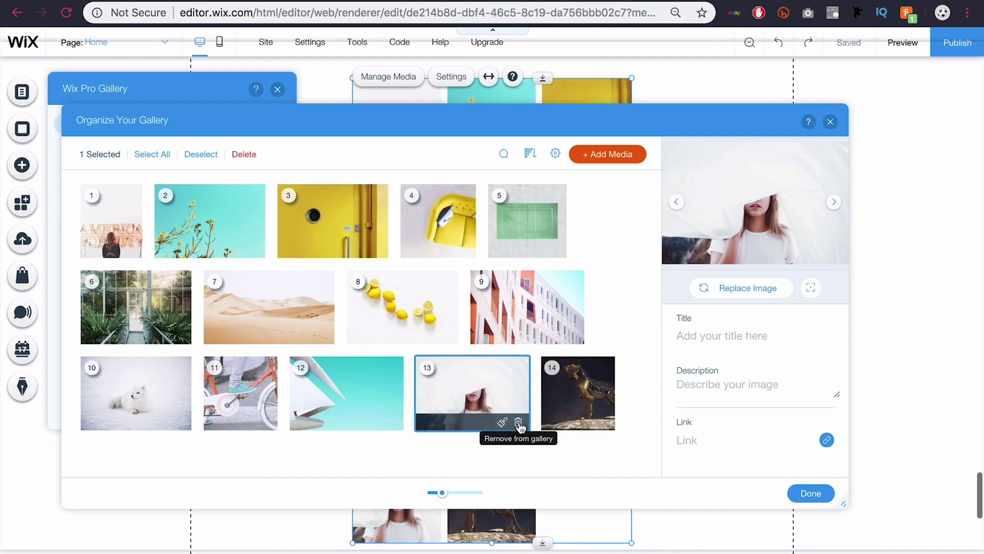
# - Delete the woman-in-white-hat, America and lemons images, and move Behrtulf to first place
pyautogui.click(519, 427)
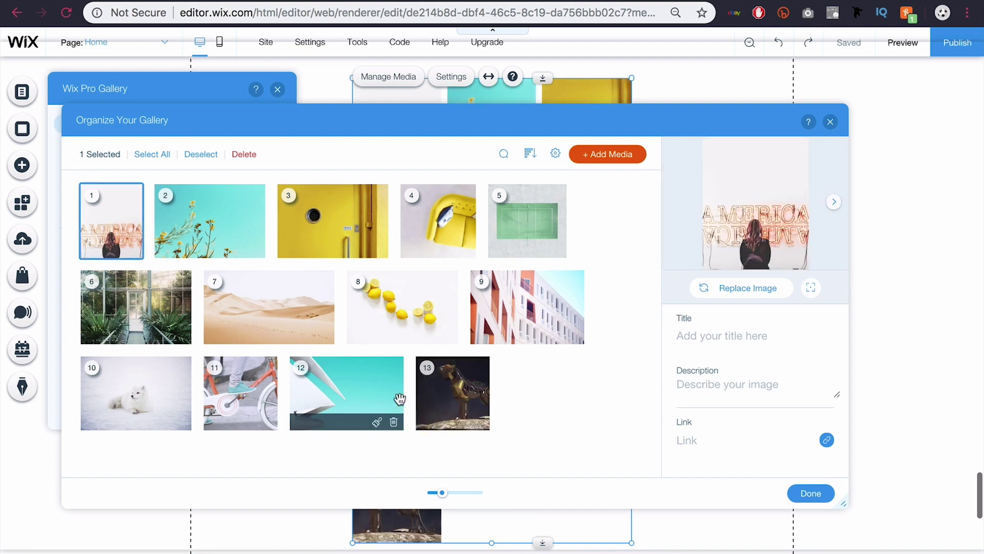
pyautogui.moveTo(441, 389); pyautogui.dragTo(108, 221)
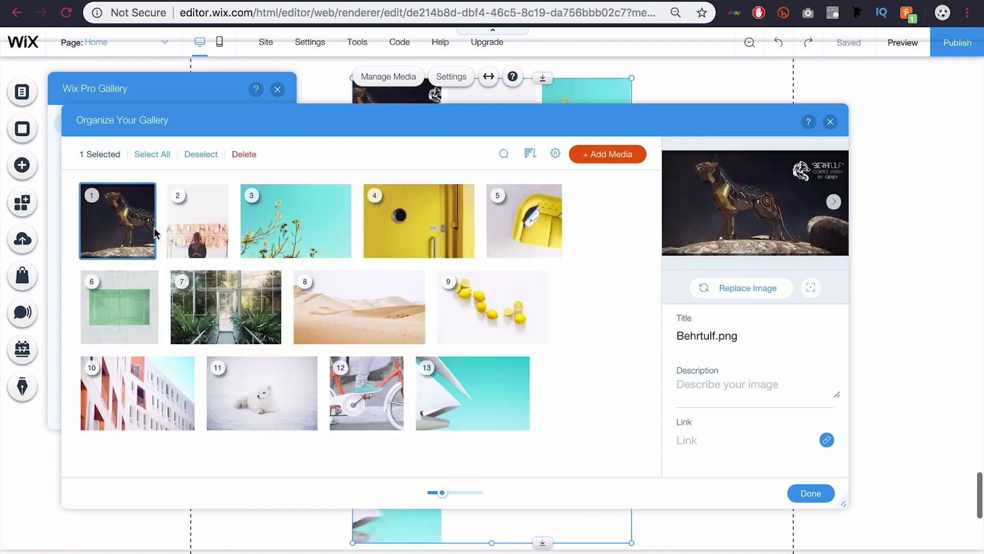
pyautogui.click(218, 251)
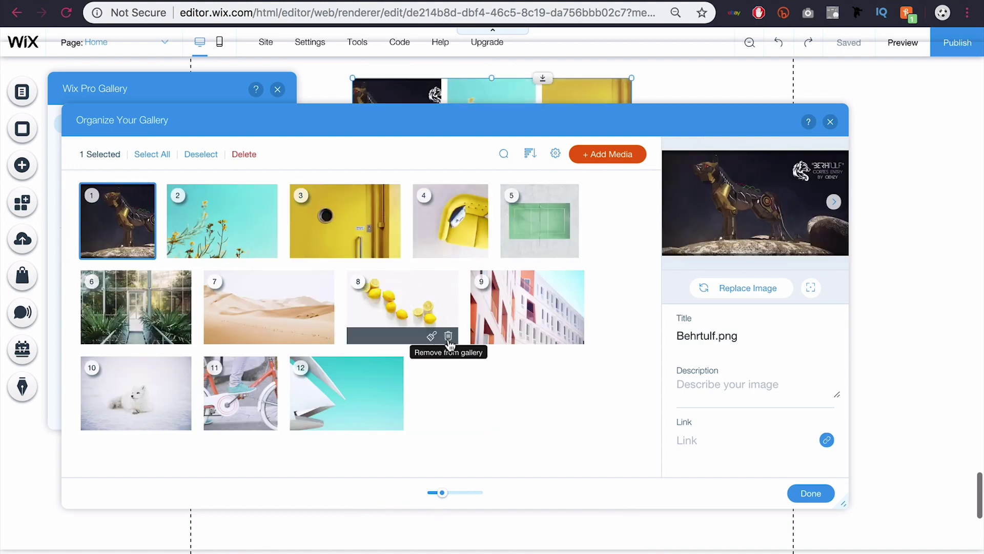
pyautogui.click(447, 336)
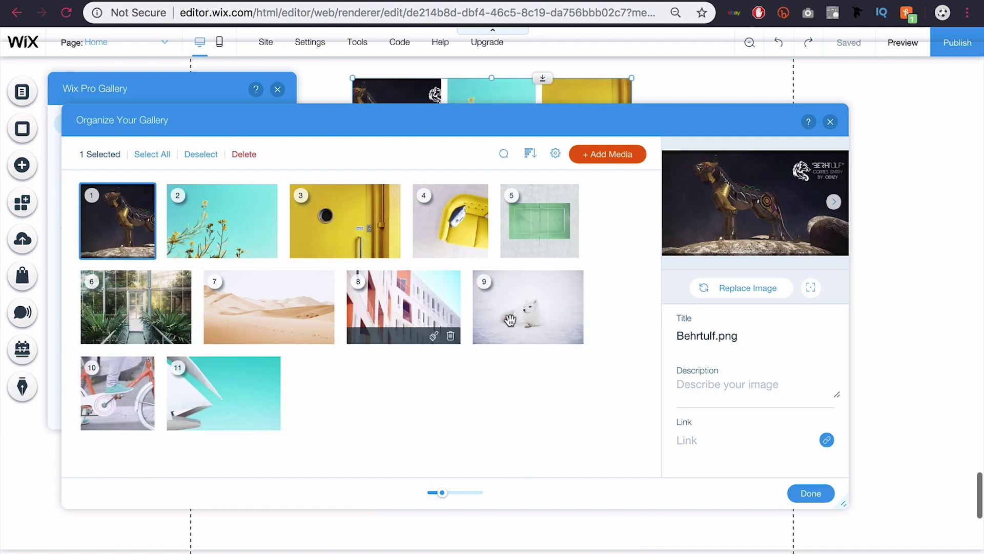
# - Remove '.png' from the Behrtulf image title so it reads 'Behrtulf'
pyautogui.click(746, 339)
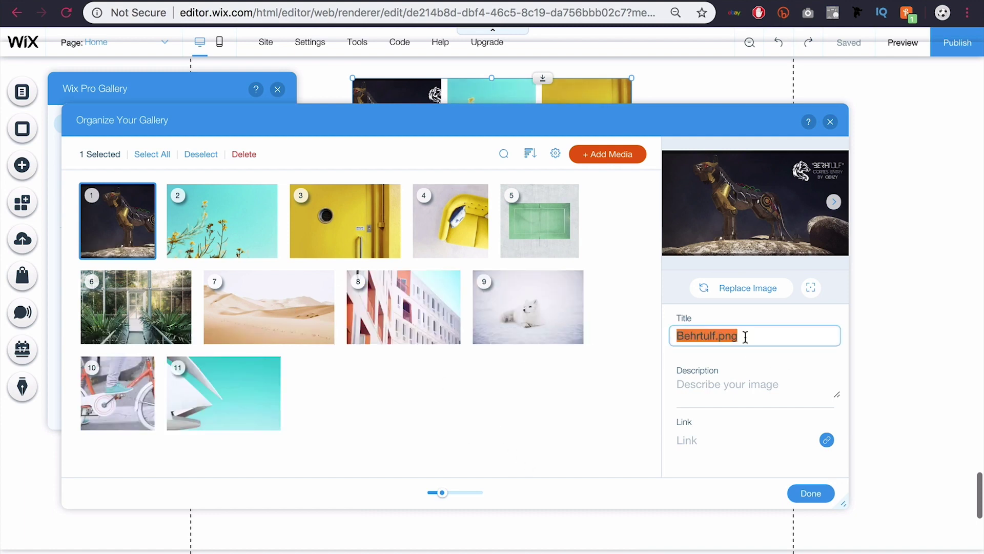
pyautogui.click(746, 338)
pyautogui.moveTo(756, 336); pyautogui.dragTo(717, 337)
pyautogui.press('BackSpace')
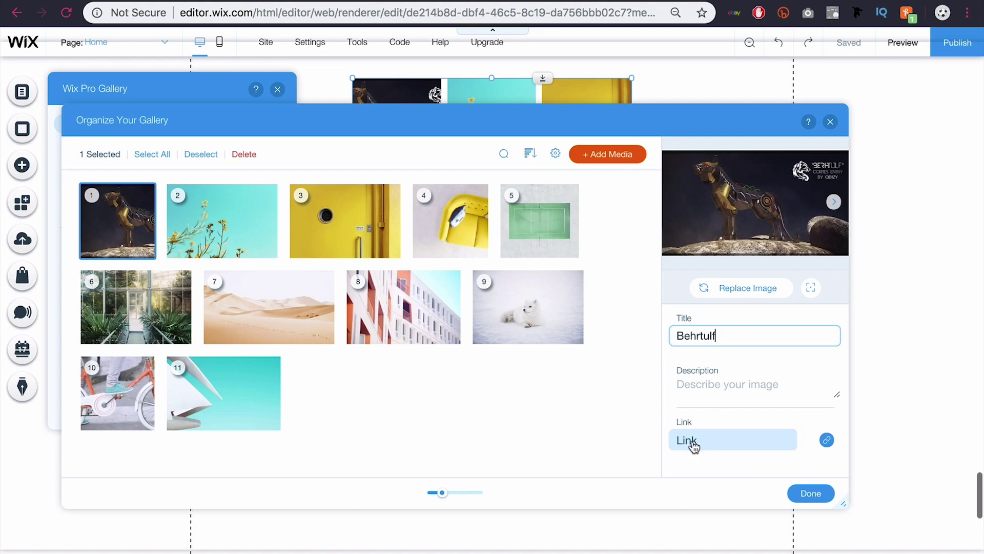
# - Dismiss the link options without linking the image, then finish organizing with Done
pyautogui.click(750, 446)
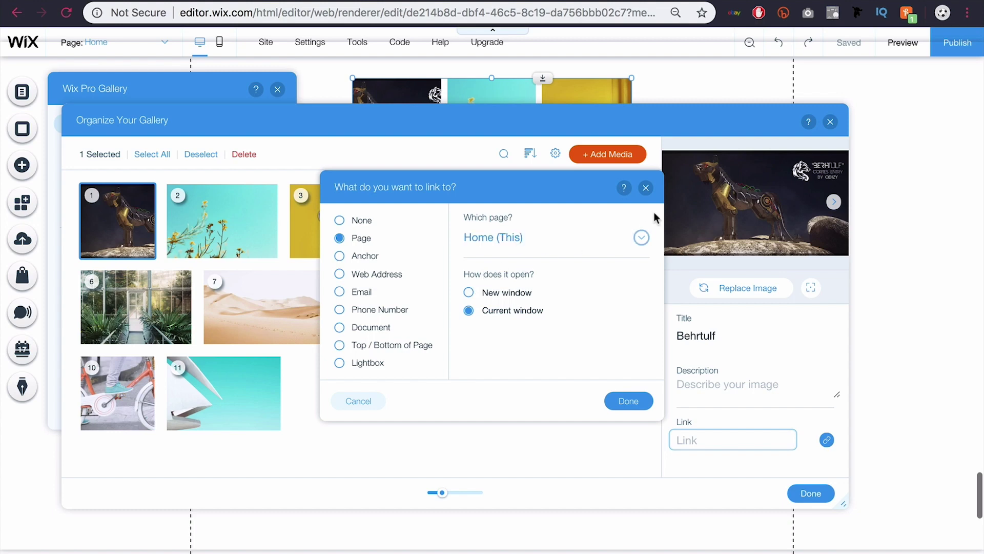
pyautogui.click(646, 187)
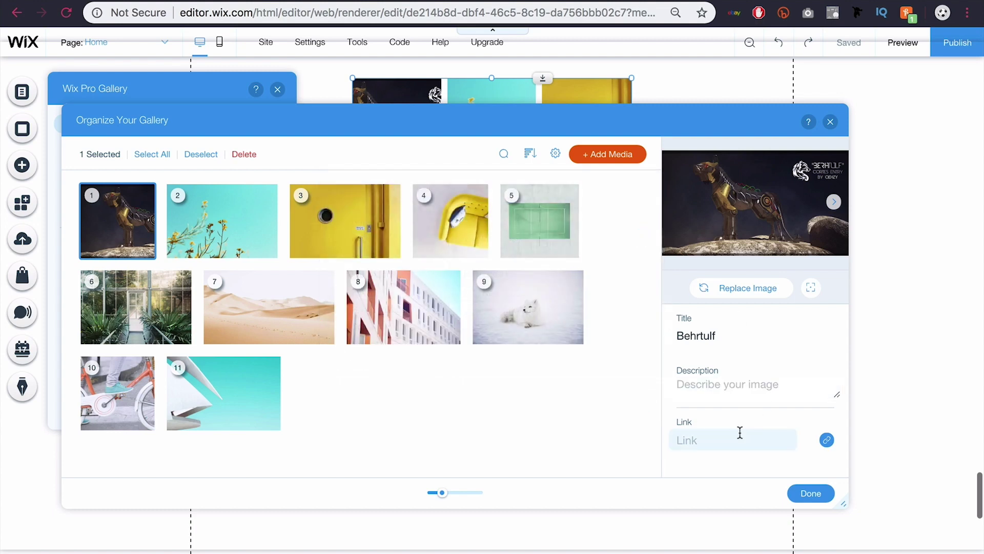
pyautogui.click(811, 493)
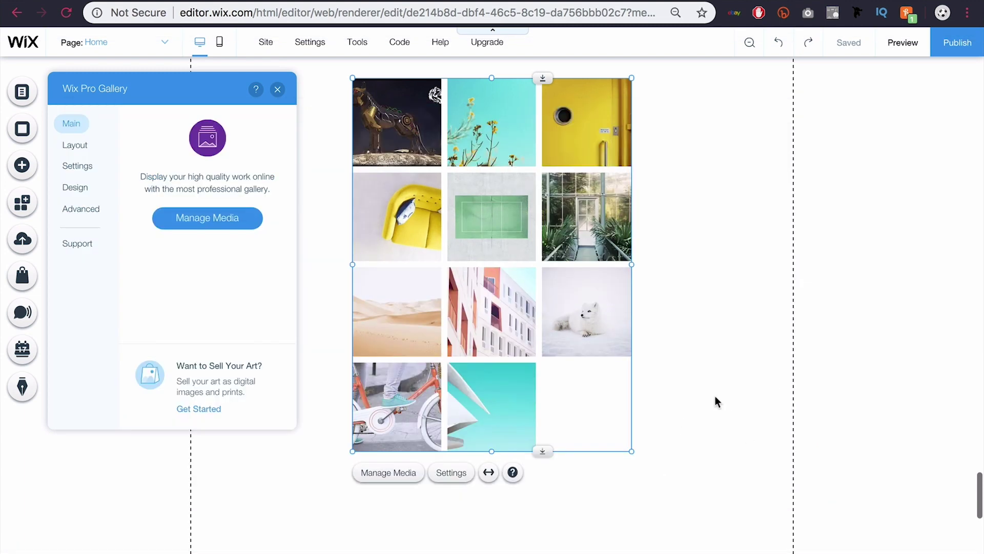
# - In Layout settings, try Horizontal scroll direction, then set it back to Vertical
pyautogui.click(84, 149)
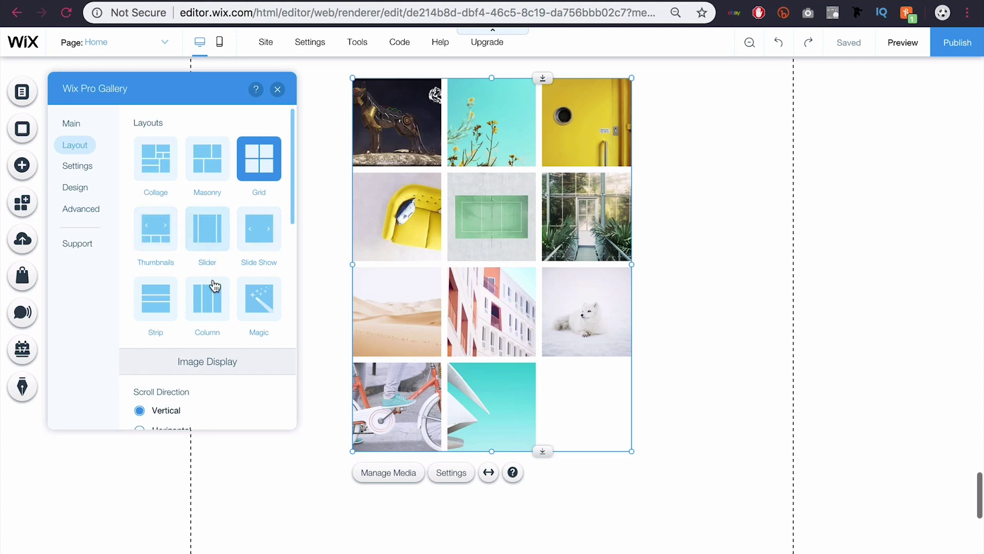
pyautogui.scroll(-2, 230, 288)
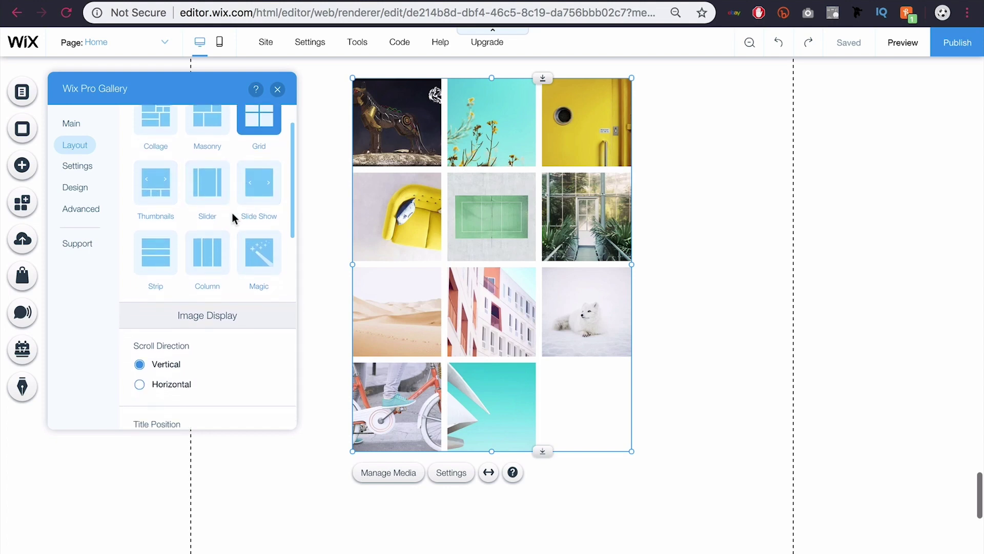
pyautogui.scroll(-1, 232, 213)
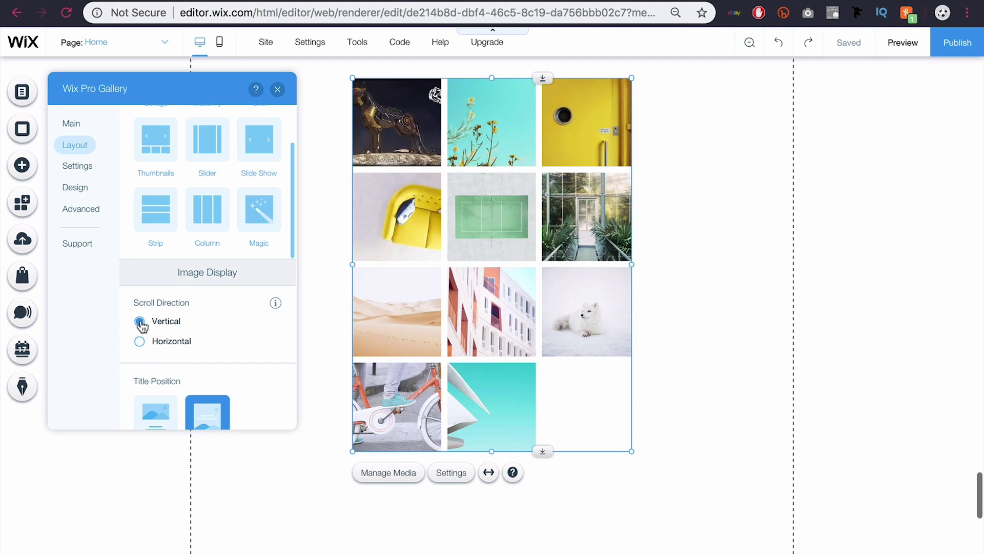
pyautogui.click(139, 342)
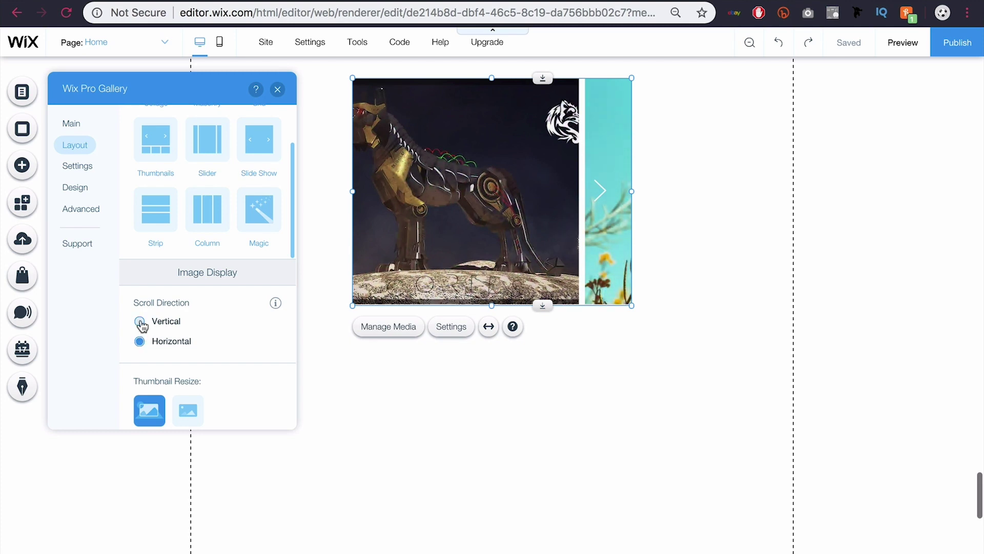
pyautogui.click(140, 322)
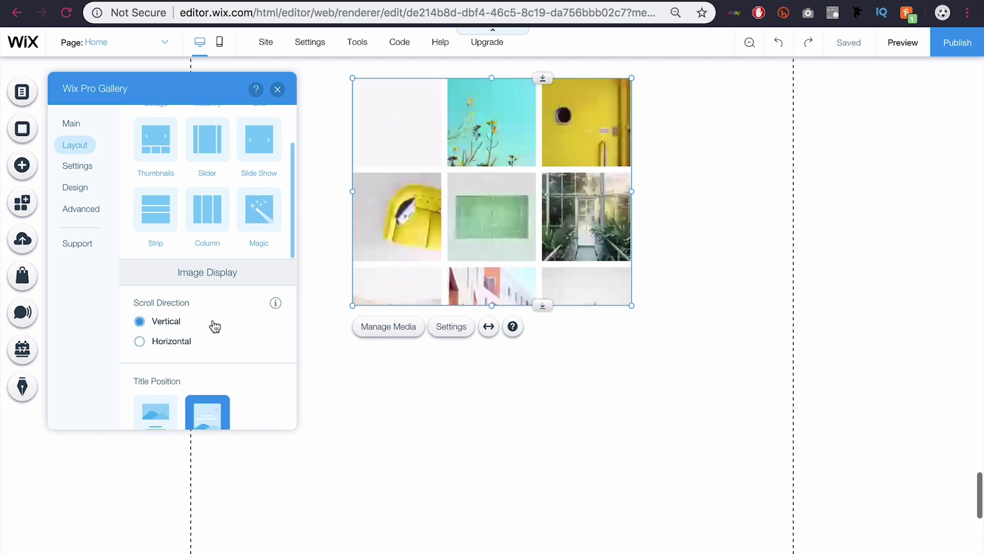
pyautogui.scroll(-3, 214, 319)
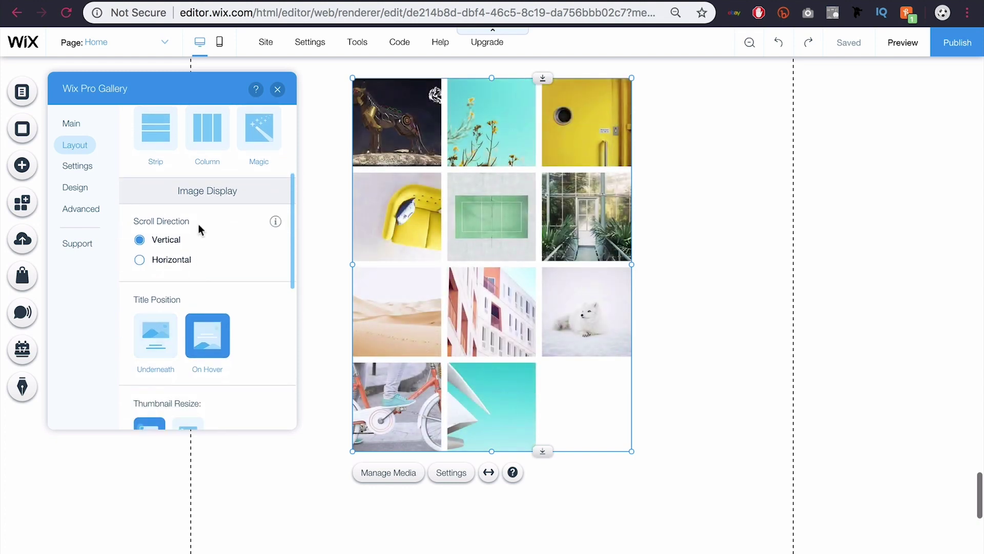
pyautogui.scroll(-3, 211, 261)
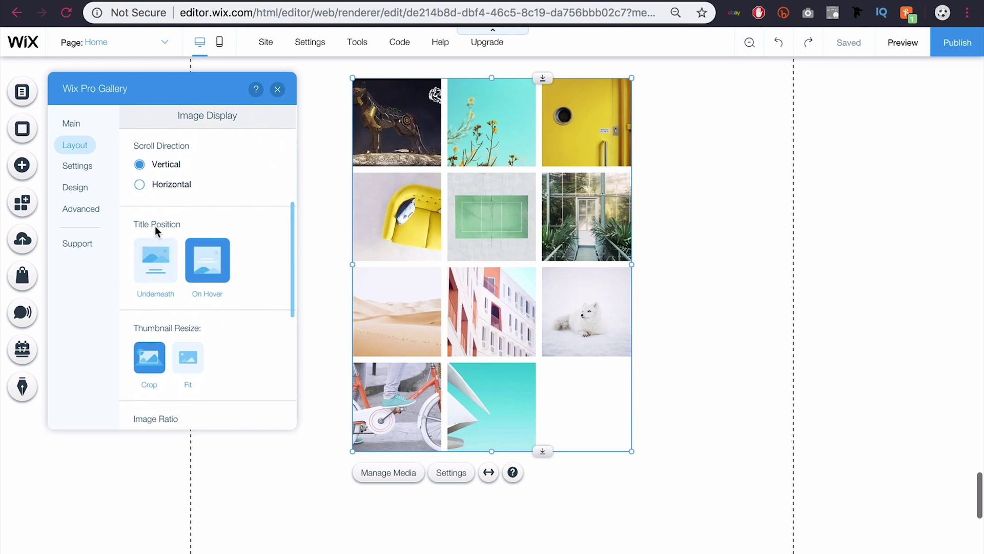
# - Keep titles appearing on hover and set the image ratio to 4:3 landscape
pyautogui.click(157, 267)
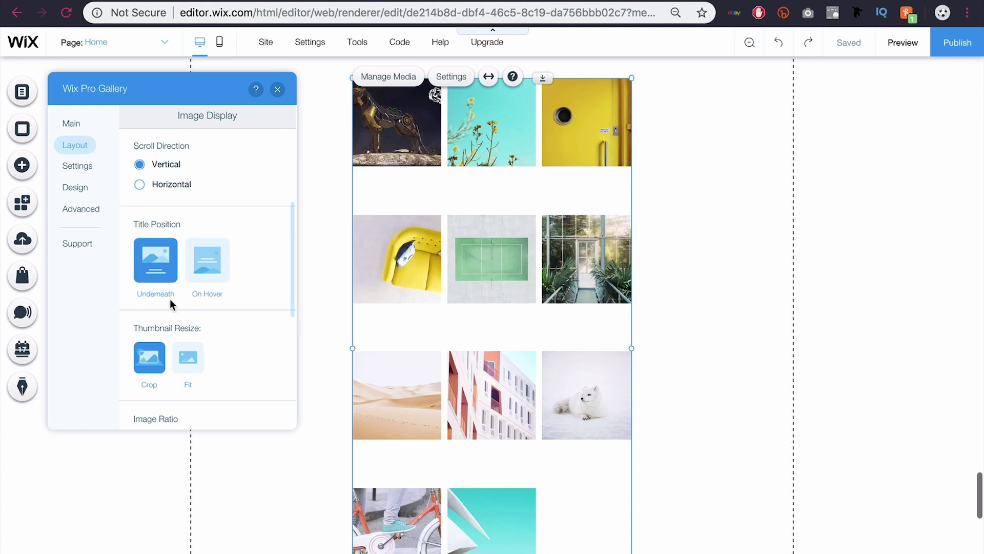
pyautogui.click(214, 269)
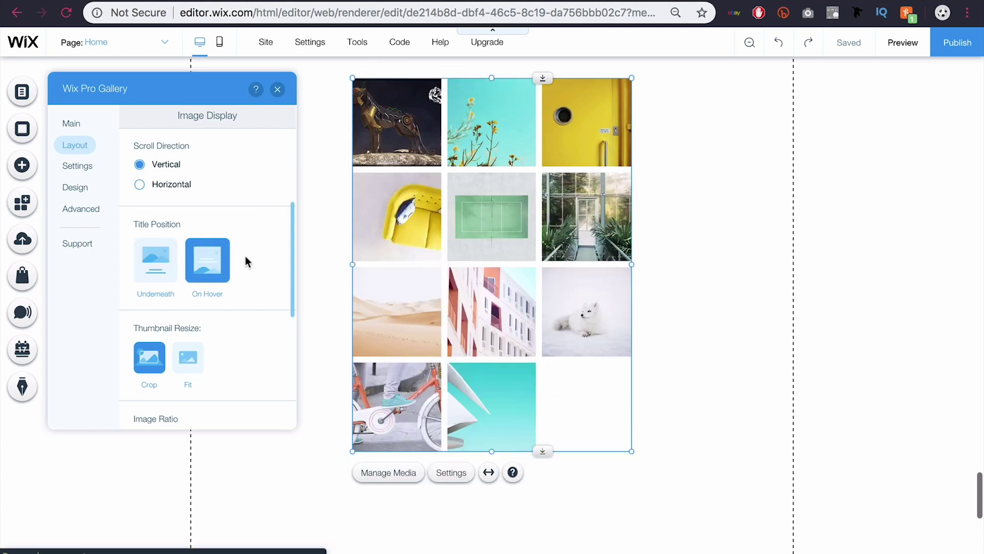
pyautogui.scroll(-1, 253, 330)
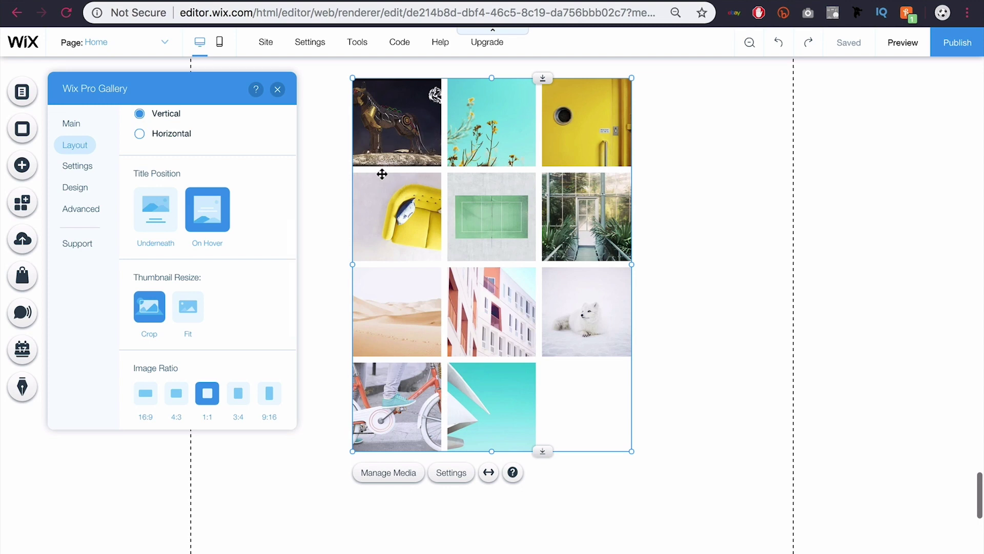
pyautogui.scroll(-2, 217, 261)
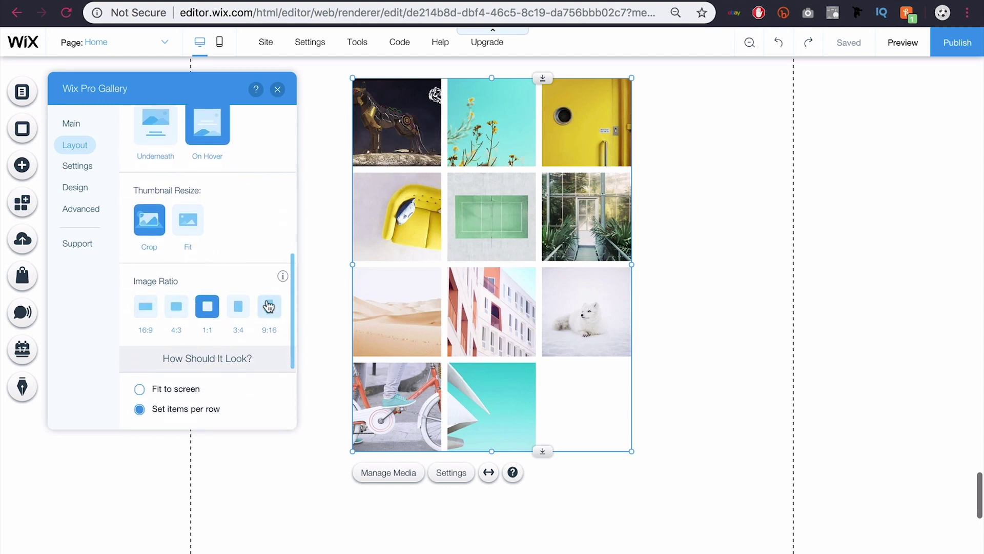
pyautogui.click(240, 308)
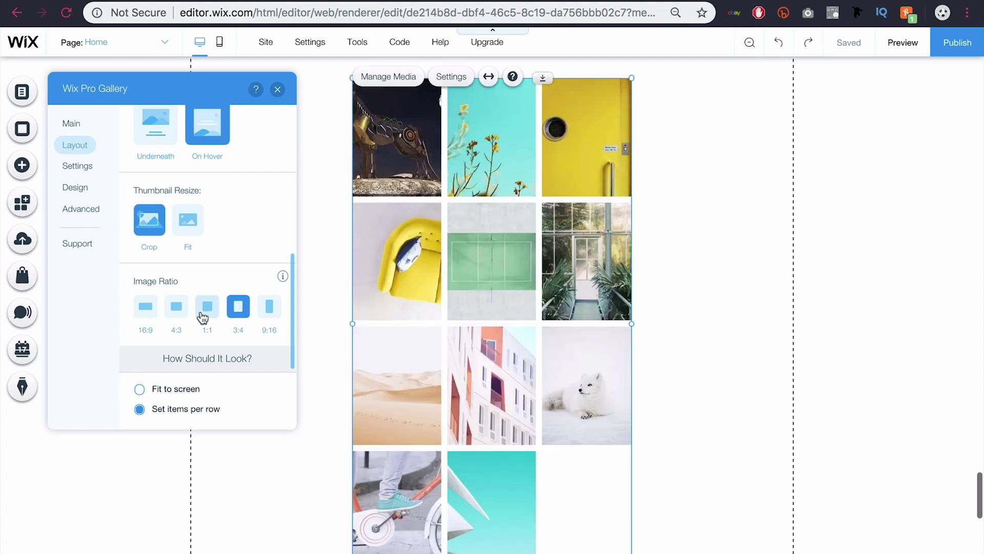
pyautogui.click(203, 315)
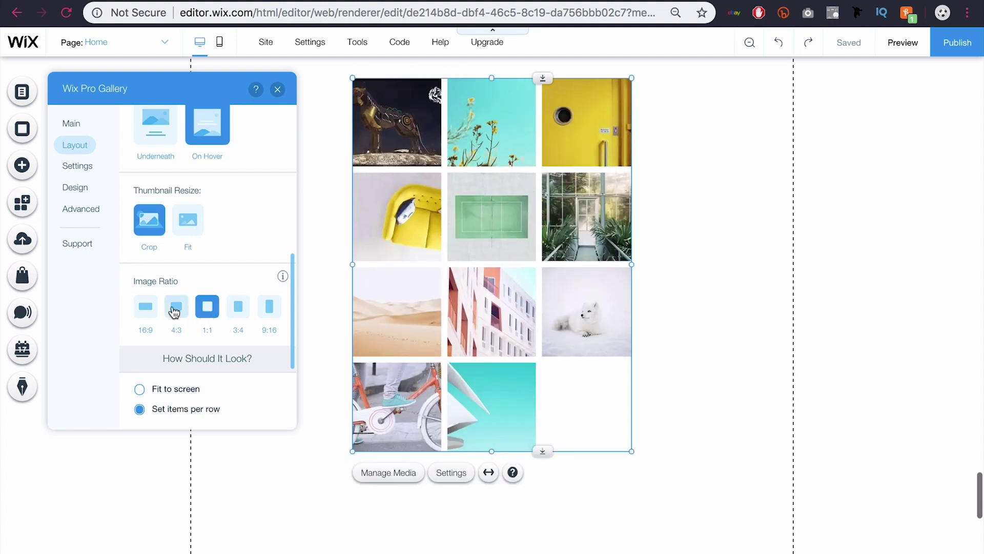
pyautogui.click(175, 310)
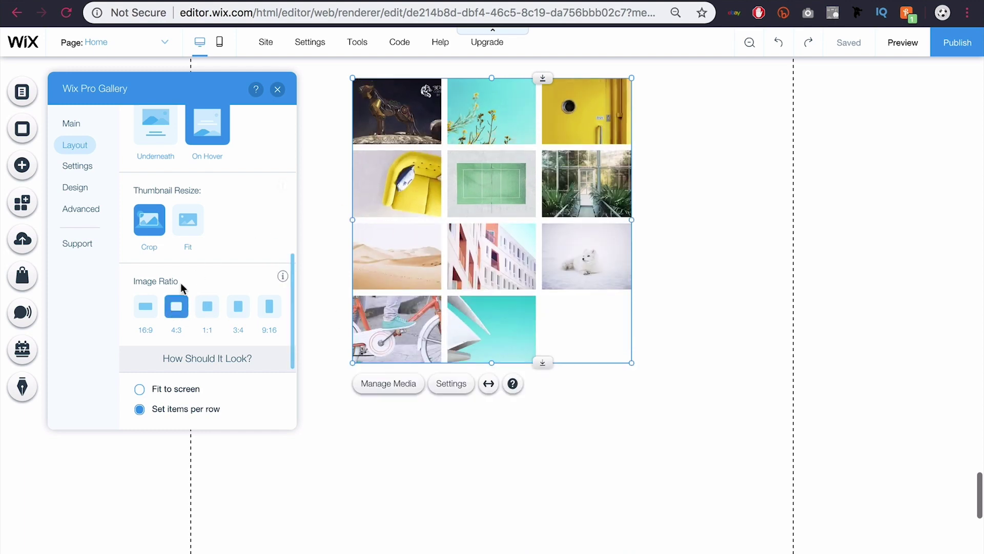
# - Keep a fixed number of items per row, set to 3, with Load More off
pyautogui.scroll(-3, 180, 282)
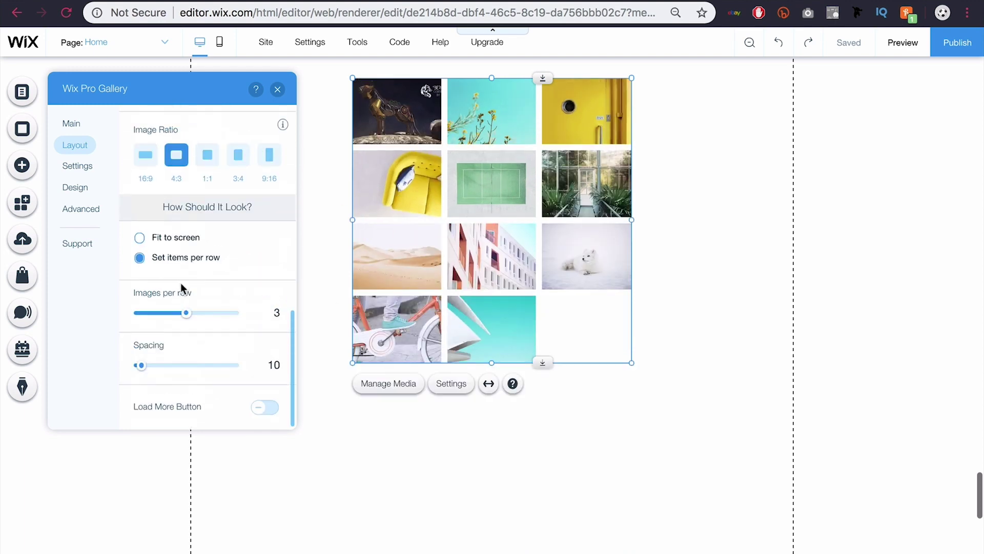
pyautogui.click(140, 239)
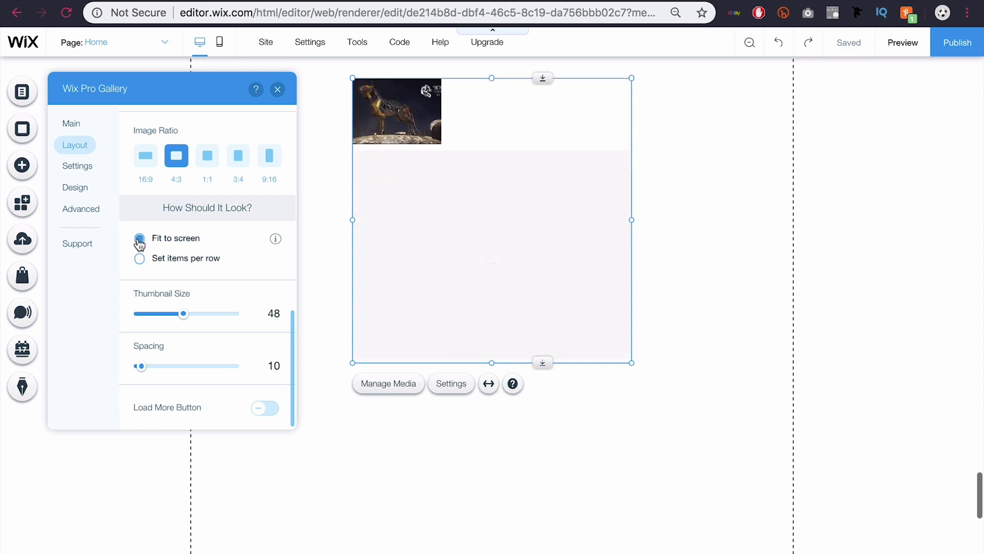
pyautogui.click(140, 260)
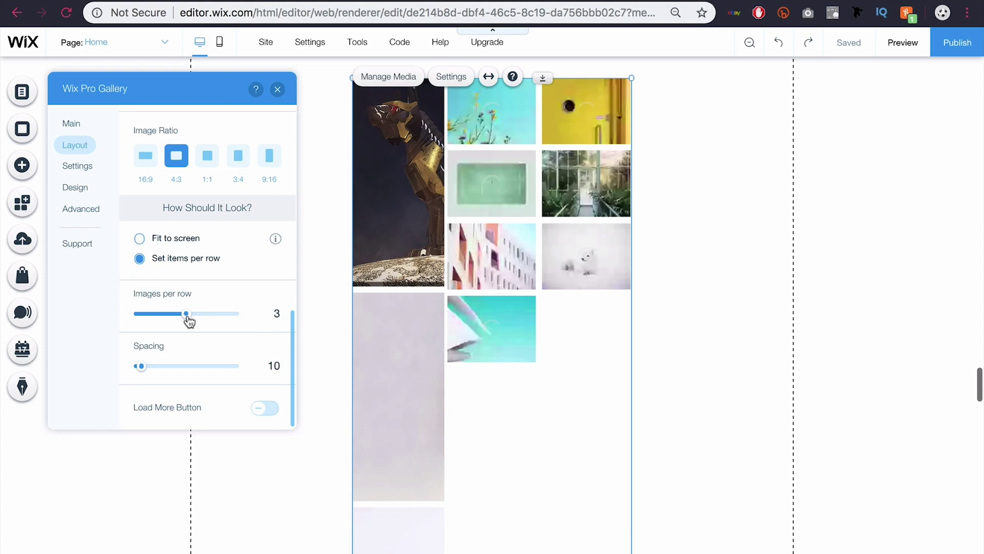
pyautogui.click(205, 317)
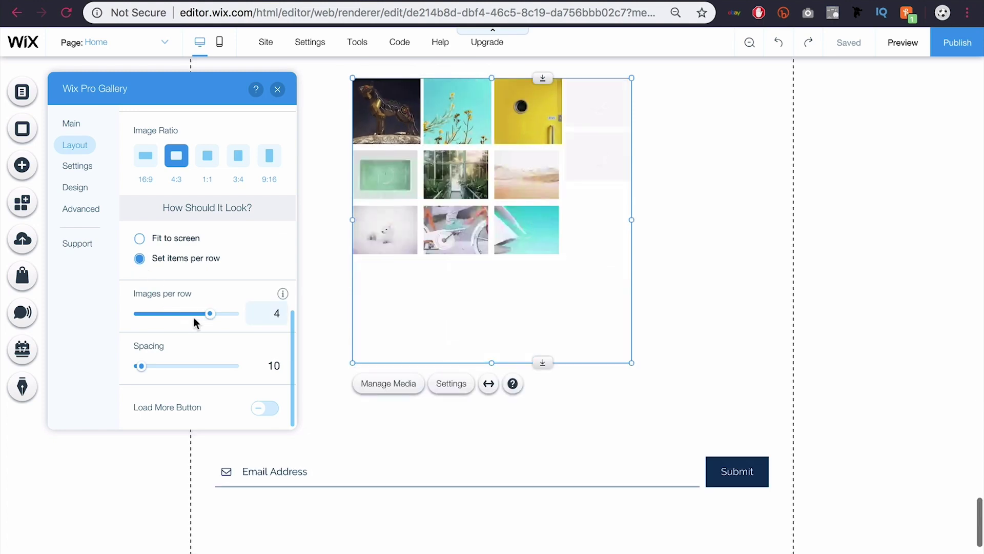
pyautogui.click(277, 314)
pyautogui.write('3')
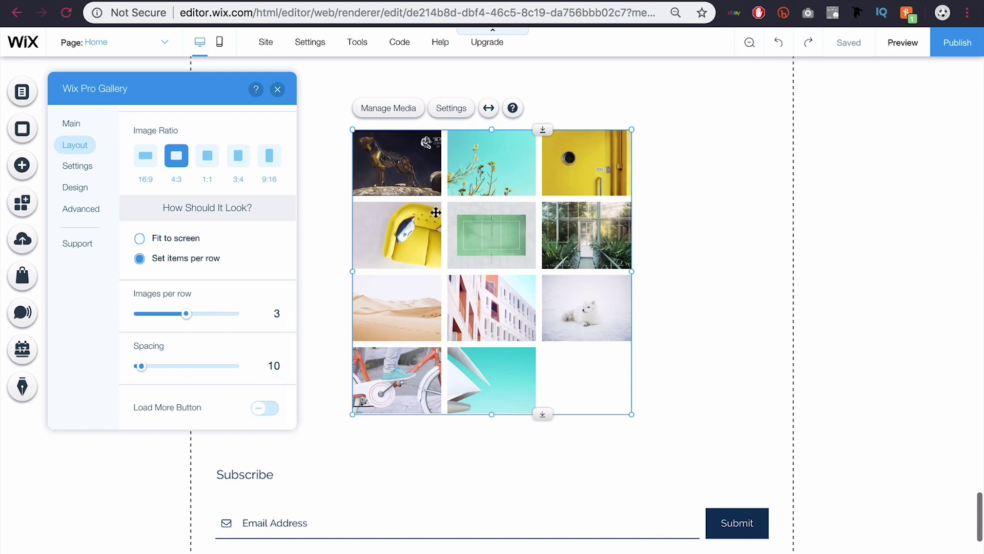
pyautogui.click(264, 410)
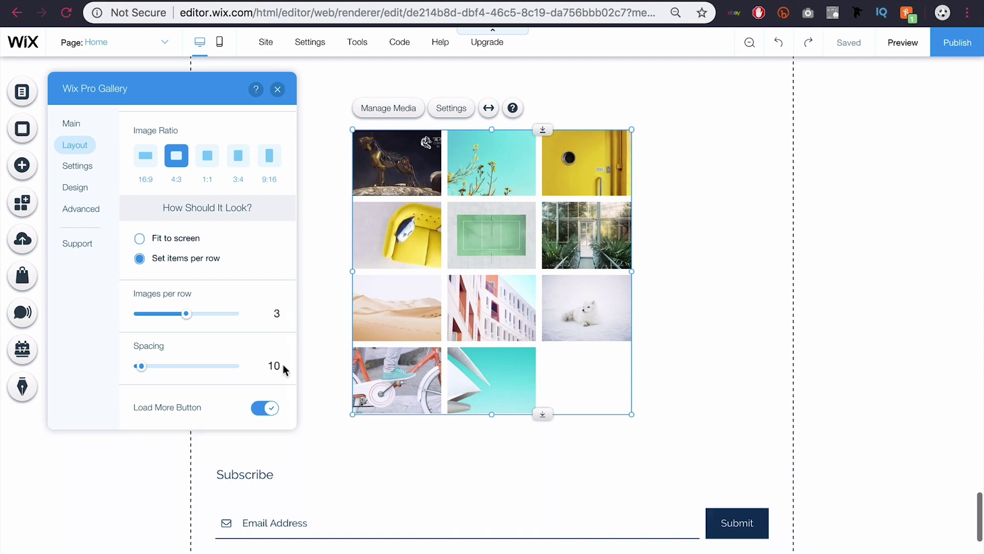
pyautogui.click(269, 410)
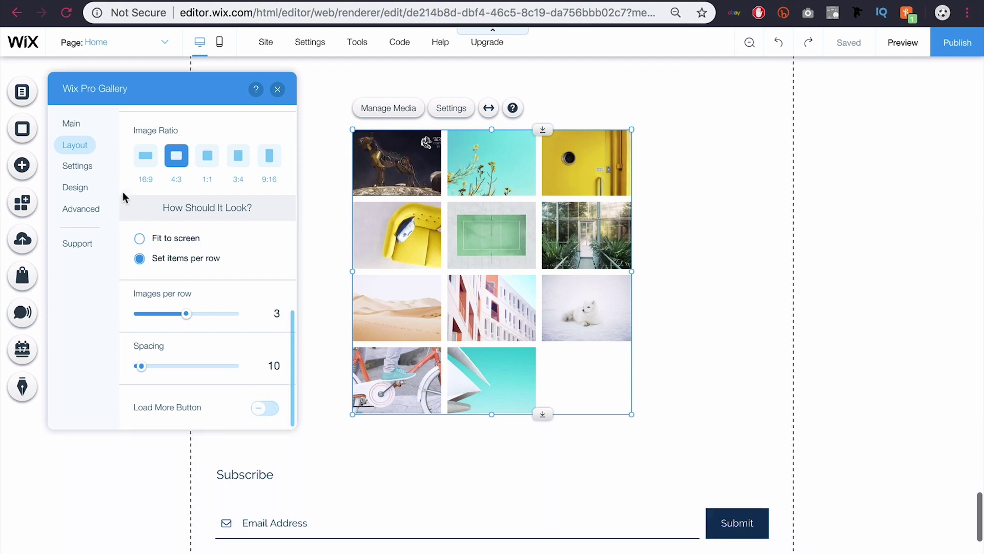
# - In Settings, keep clicks on Open in Expand, Social Sharing off, and heart Show with counter
pyautogui.click(76, 170)
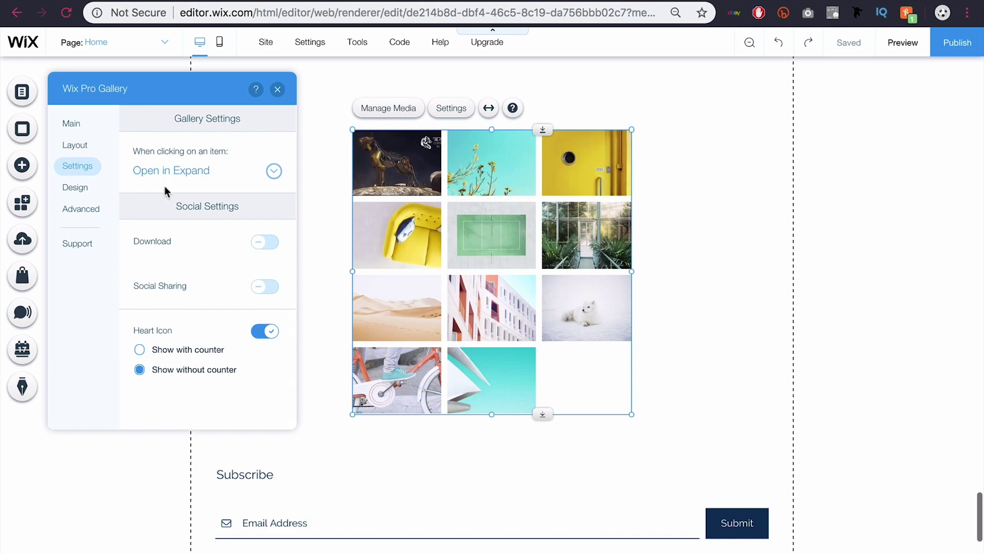
pyautogui.click(272, 172)
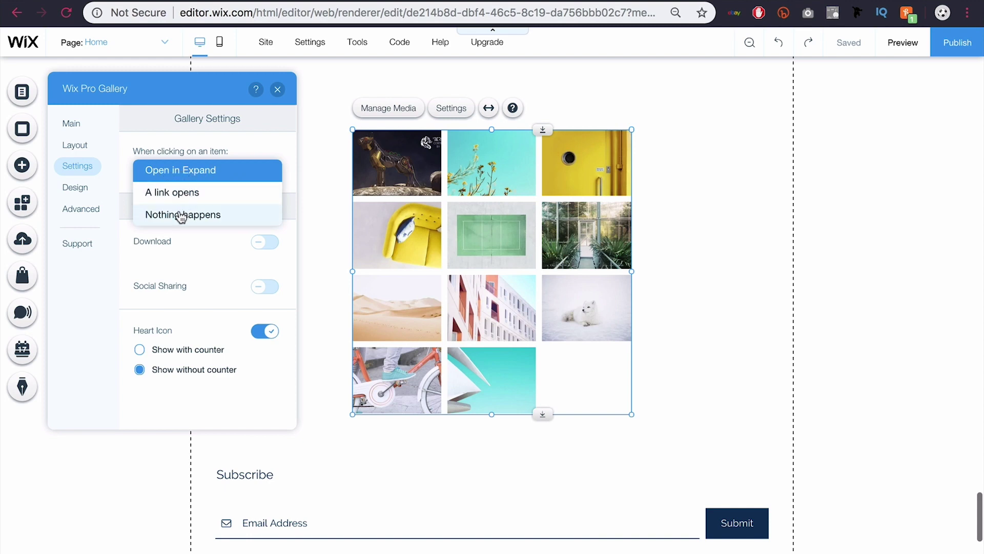
pyautogui.click(259, 168)
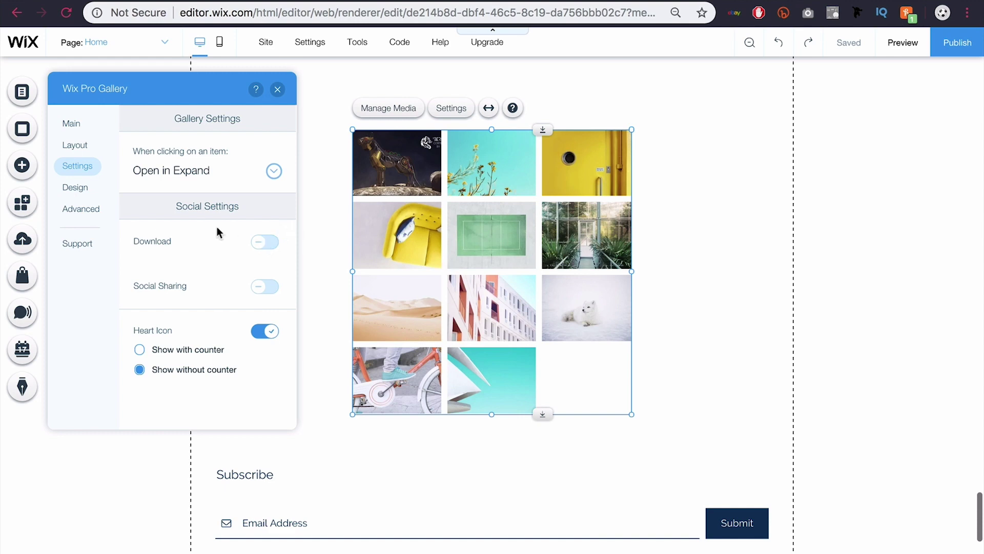
pyautogui.click(263, 292)
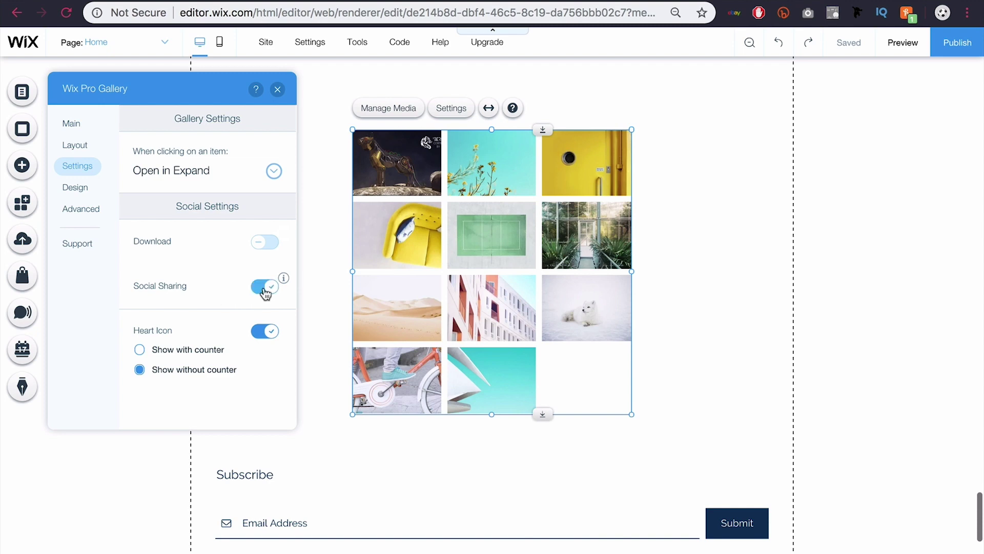
pyautogui.click(265, 291)
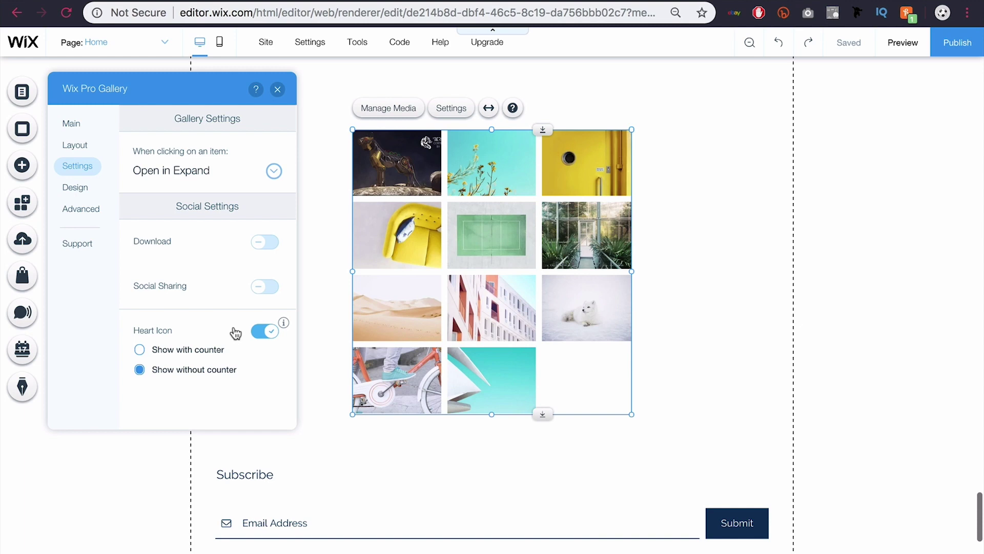
pyautogui.click(140, 351)
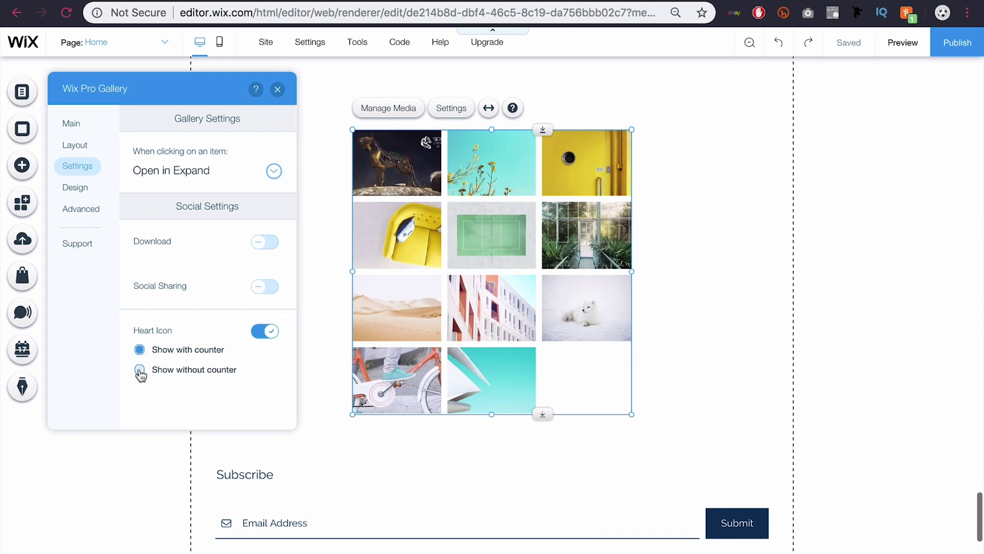
# - Check the Design tab's Texts options, then open the Customize Expand Mode dialog
pyautogui.click(82, 192)
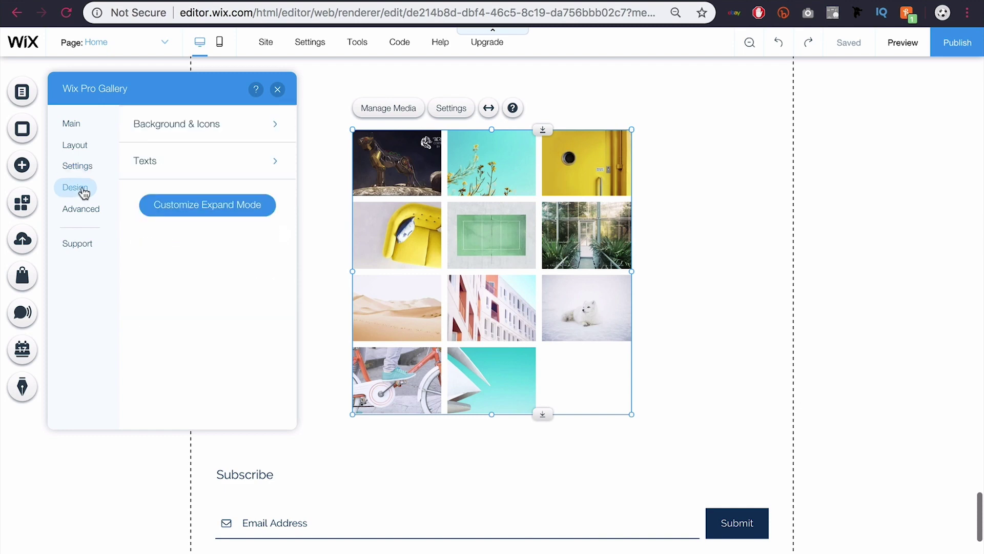
pyautogui.click(249, 137)
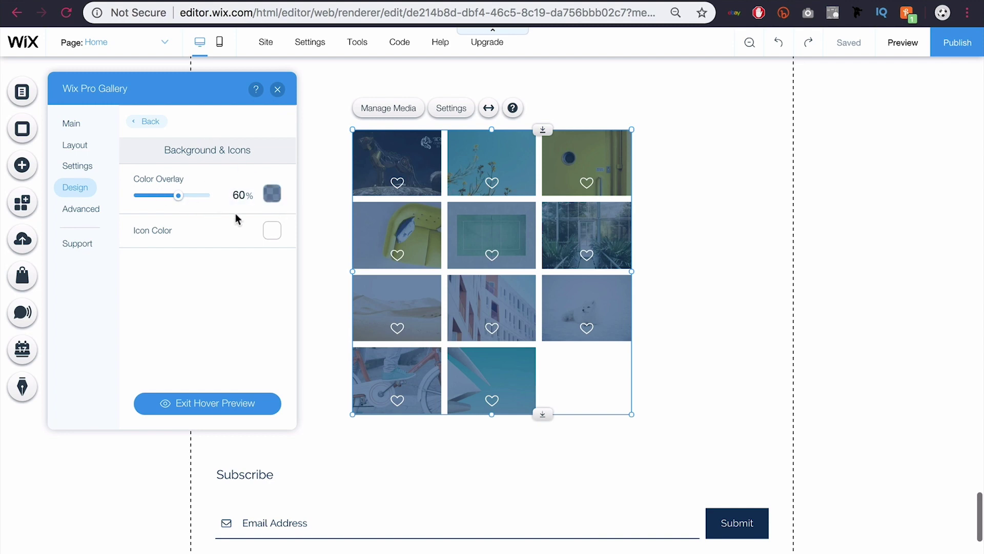
pyautogui.click(146, 123)
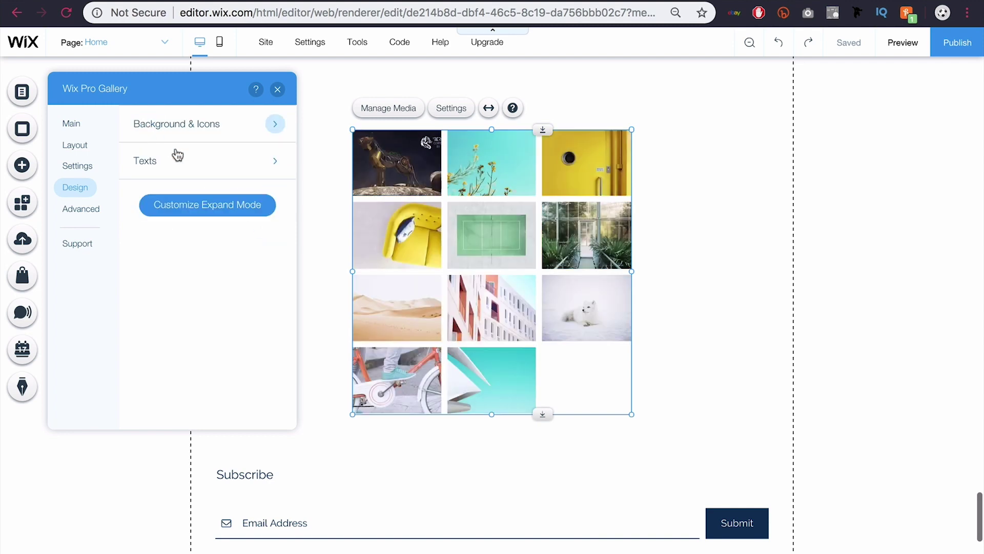
pyautogui.click(193, 162)
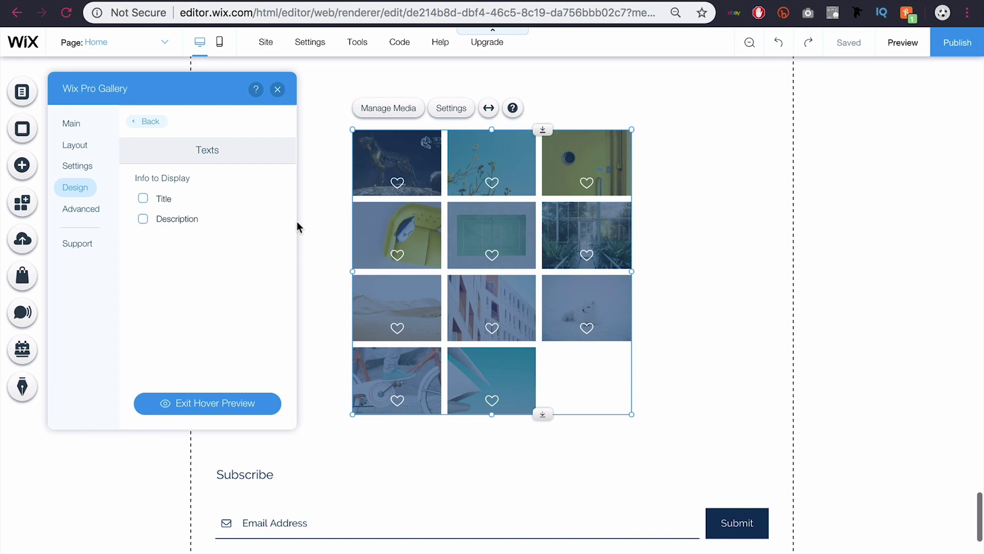
pyautogui.click(154, 123)
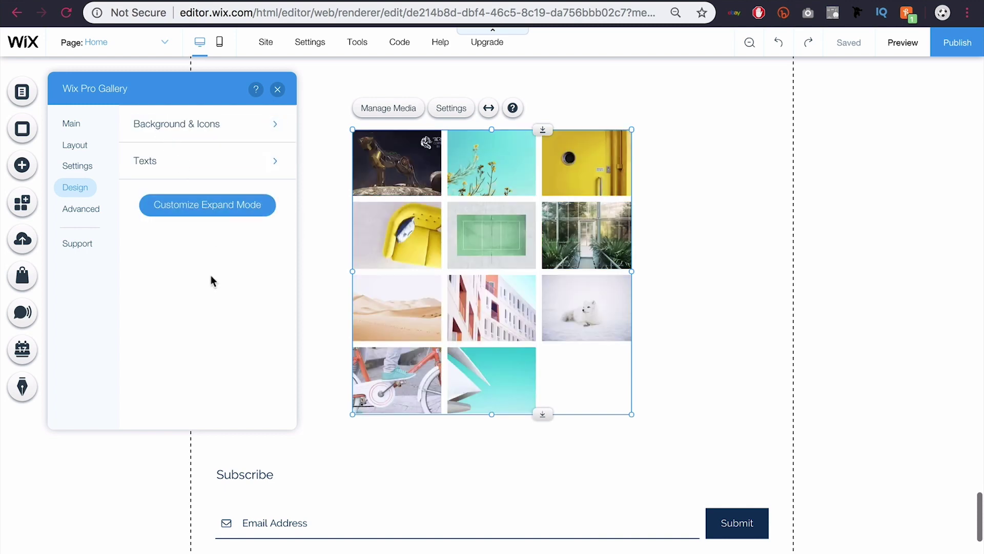
pyautogui.click(202, 210)
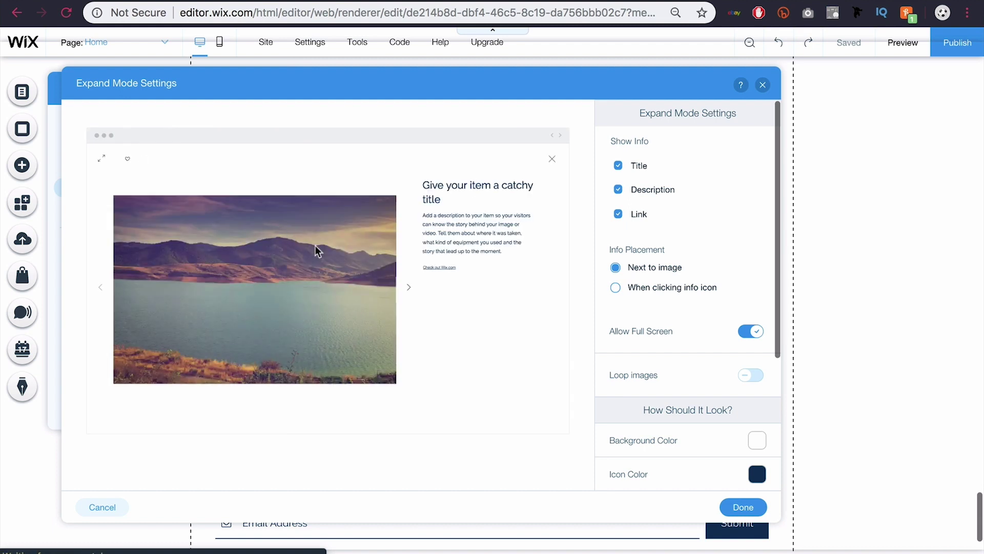
# - Hide the link in the expanded view and show item info only on info-icon click
pyautogui.click(619, 215)
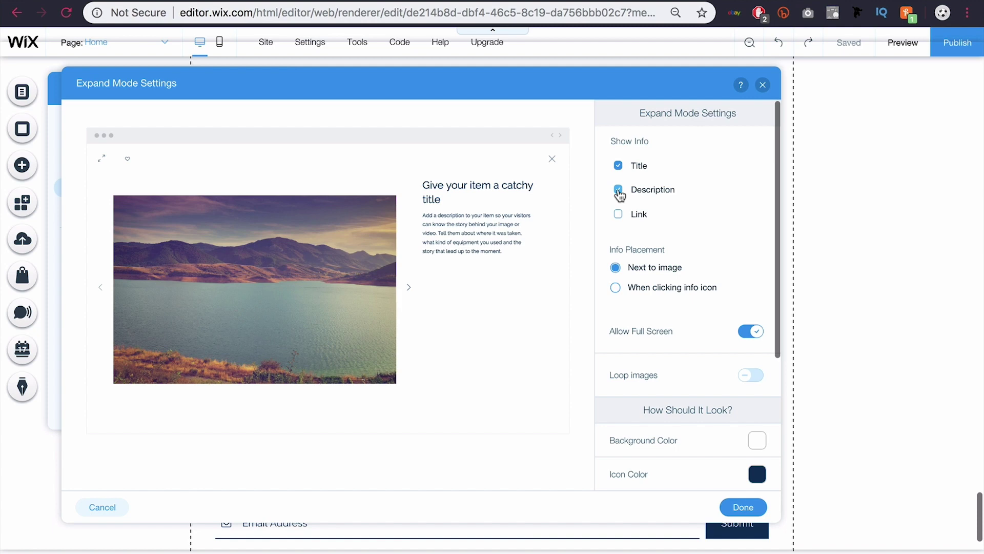
pyautogui.click(618, 190)
pyautogui.click(618, 191)
pyautogui.scroll(-2, 677, 268)
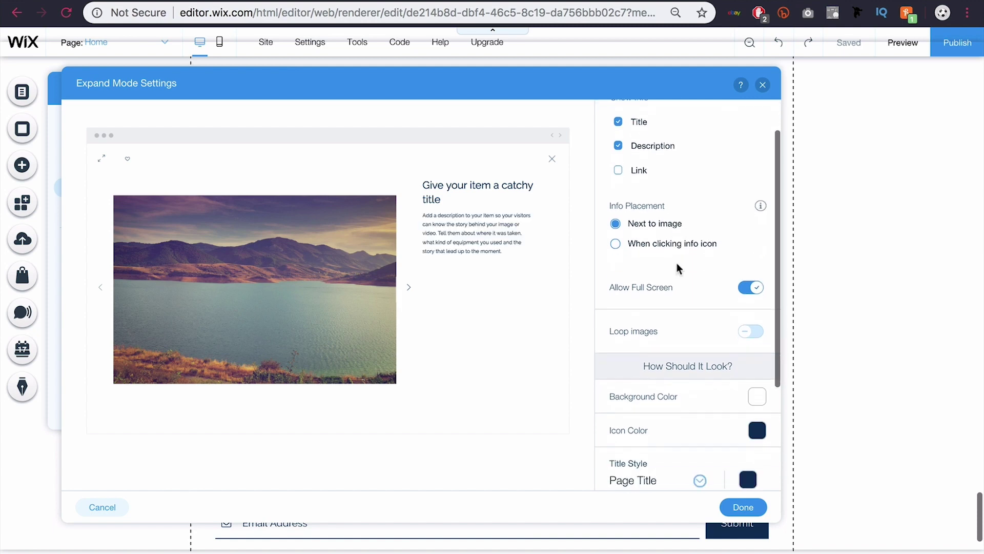
pyautogui.click(617, 246)
# - Right-align the expanded view's title and description
pyautogui.scroll(-2, 703, 299)
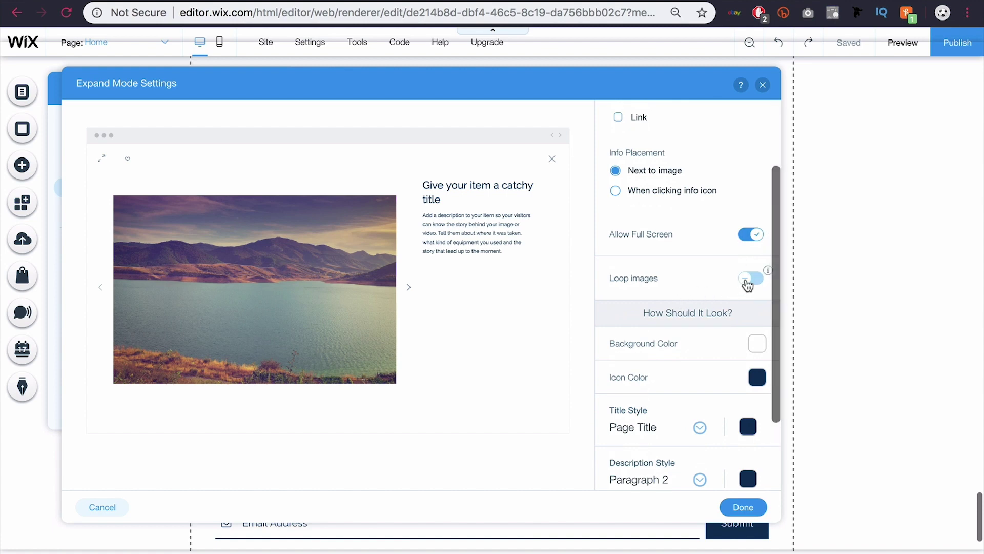
pyautogui.scroll(-4, 677, 274)
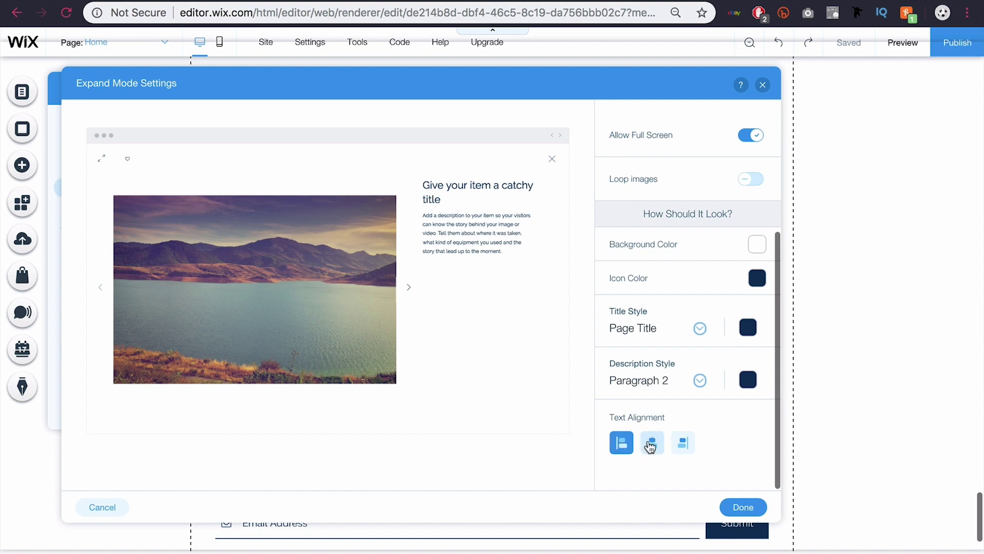
pyautogui.click(650, 446)
pyautogui.click(685, 444)
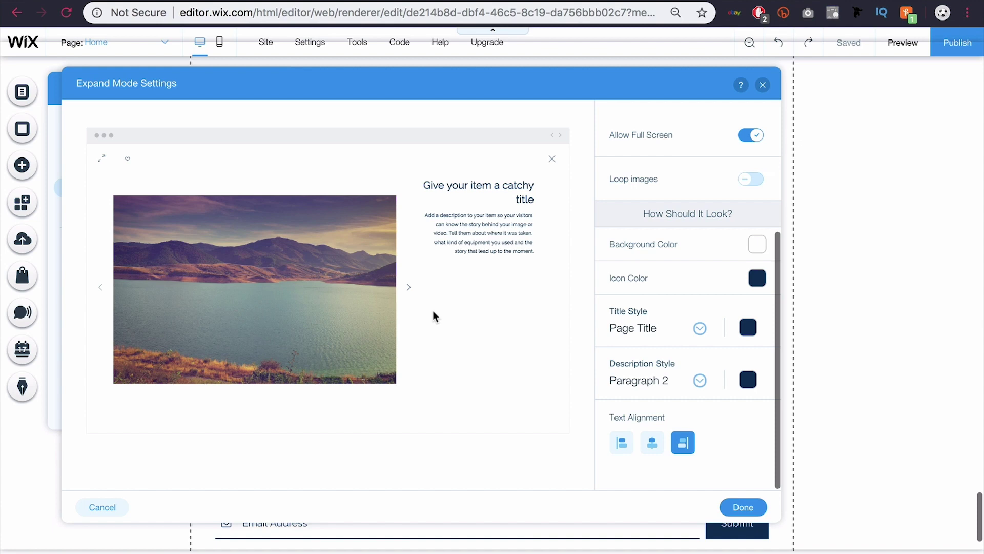
pyautogui.scroll(5, 749, 354)
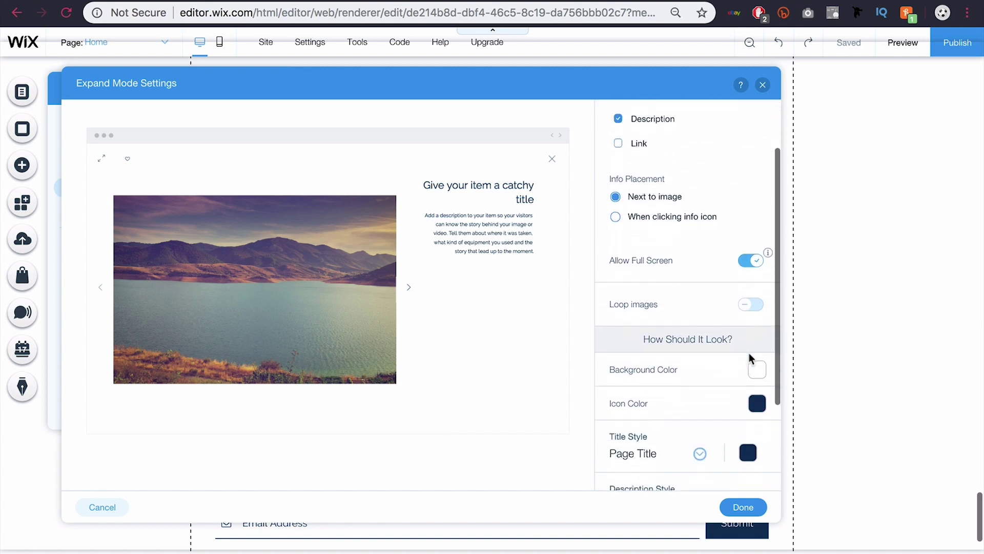
pyautogui.scroll(-1, 749, 357)
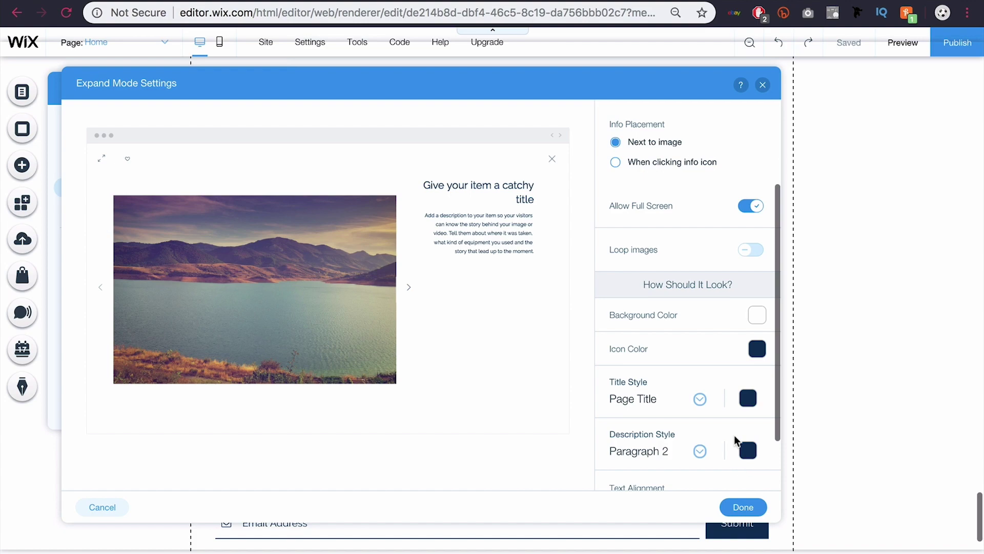
# - Apply the expand mode settings and switch on Image Sharpening under Advanced settings
pyautogui.click(742, 507)
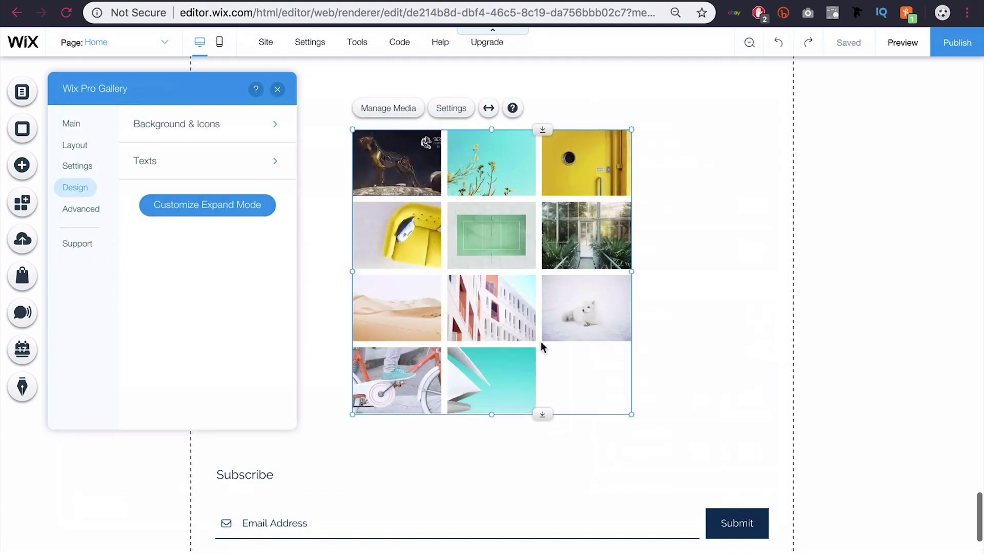
pyautogui.click(82, 210)
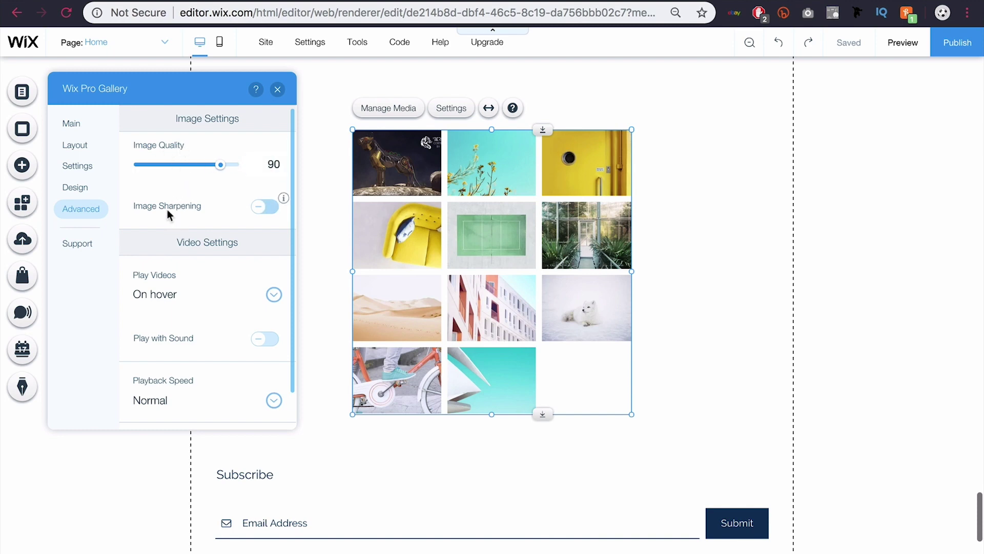
pyautogui.click(260, 212)
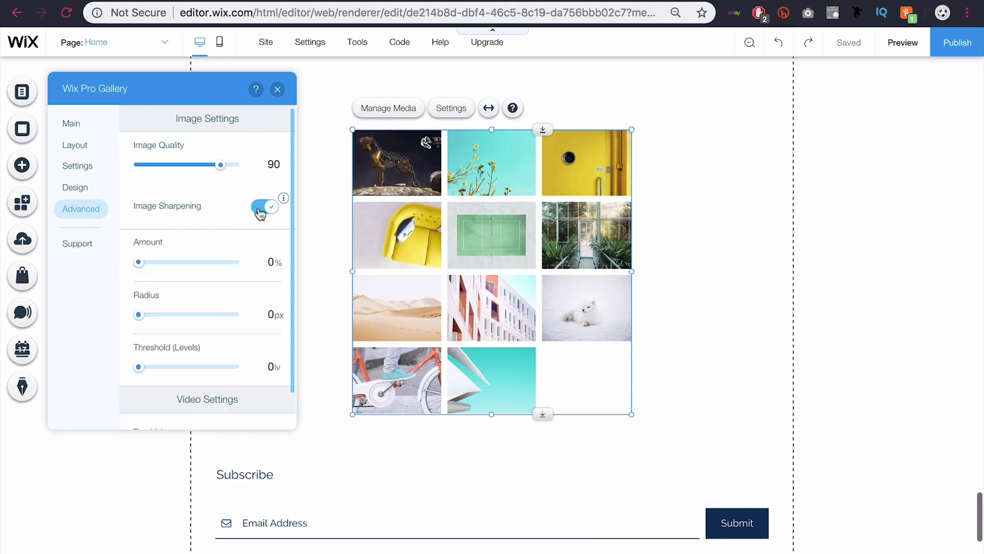
# - Try sharpening Amount 272% and Radius 22.7px, then return both to 0
pyautogui.click(192, 263)
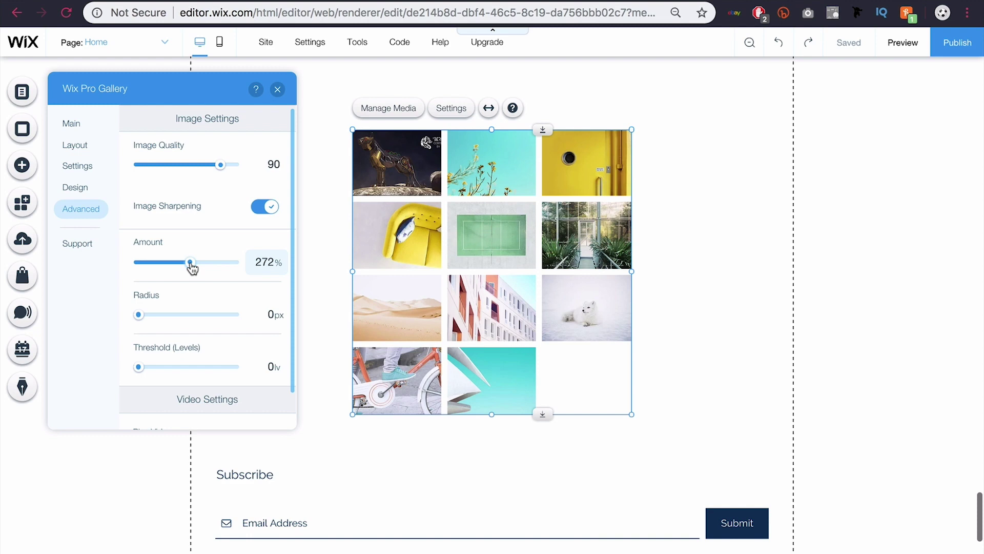
pyautogui.click(182, 315)
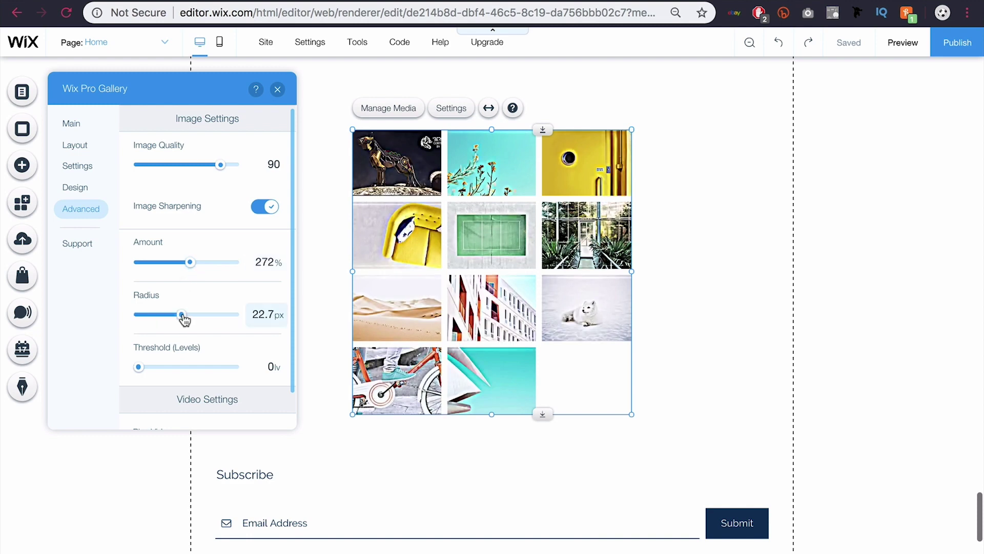
pyautogui.click(144, 313)
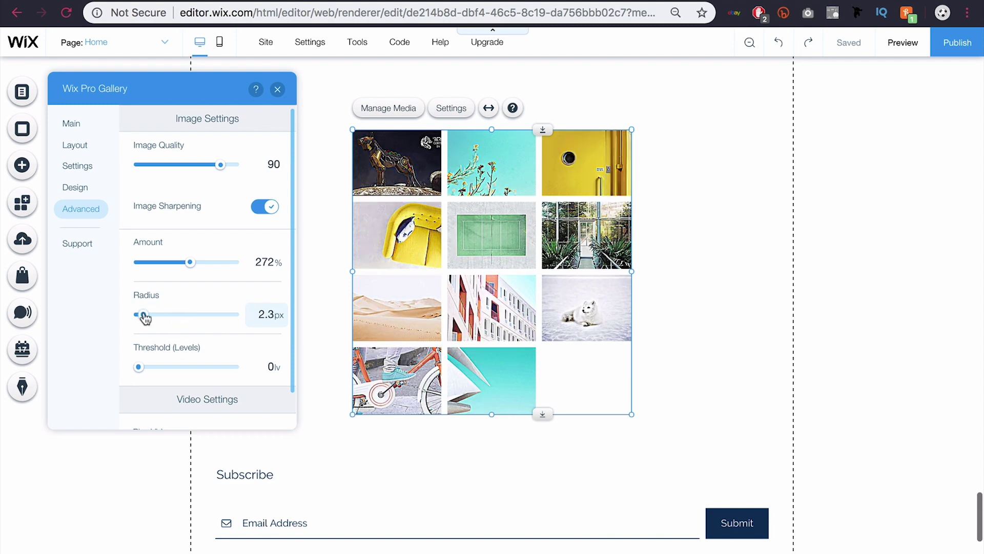
pyautogui.moveTo(145, 316); pyautogui.dragTo(130, 313)
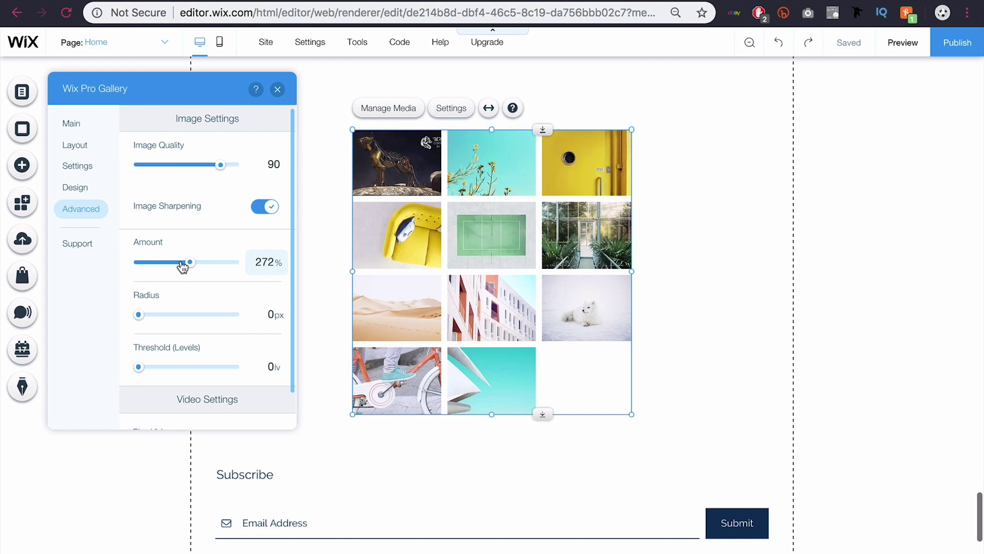
pyautogui.moveTo(182, 266); pyautogui.dragTo(131, 260)
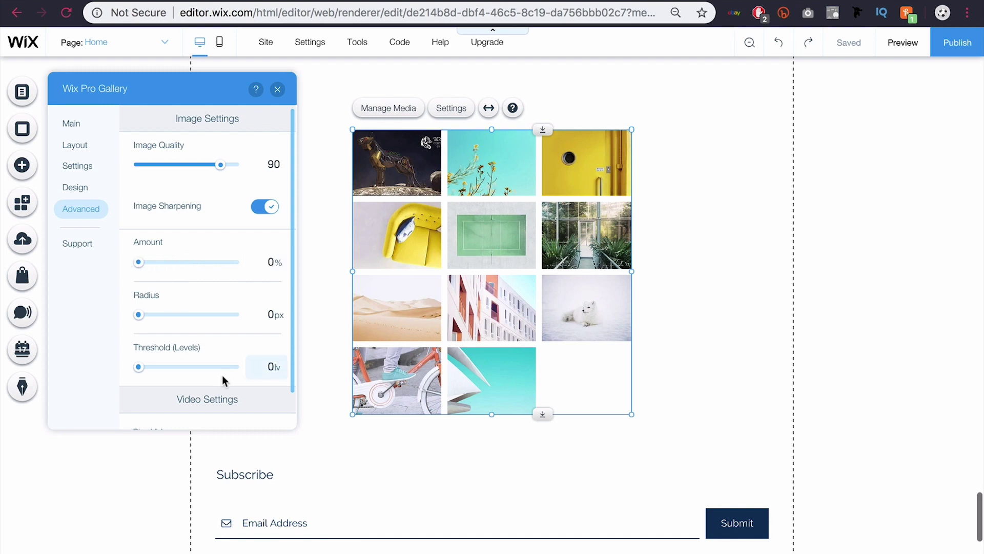
# - Keep videos playing on hover at Normal playback speed, then close the gallery settings
pyautogui.scroll(-5, 223, 375)
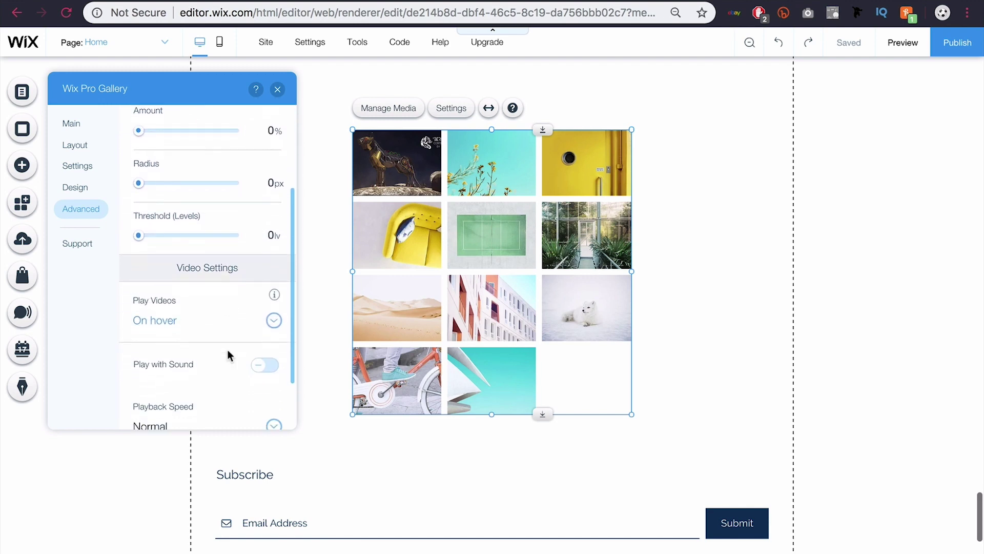
pyautogui.scroll(-2, 227, 350)
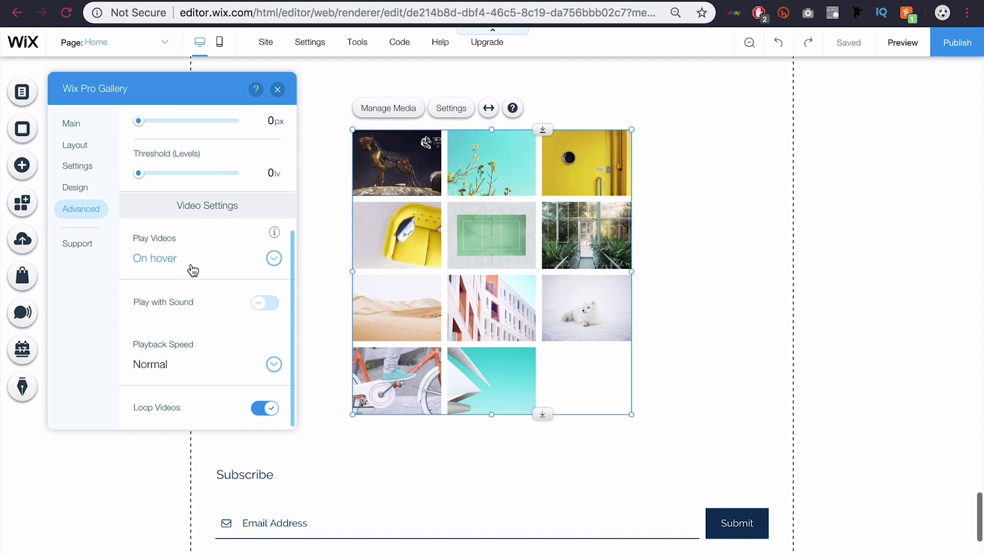
pyautogui.click(274, 259)
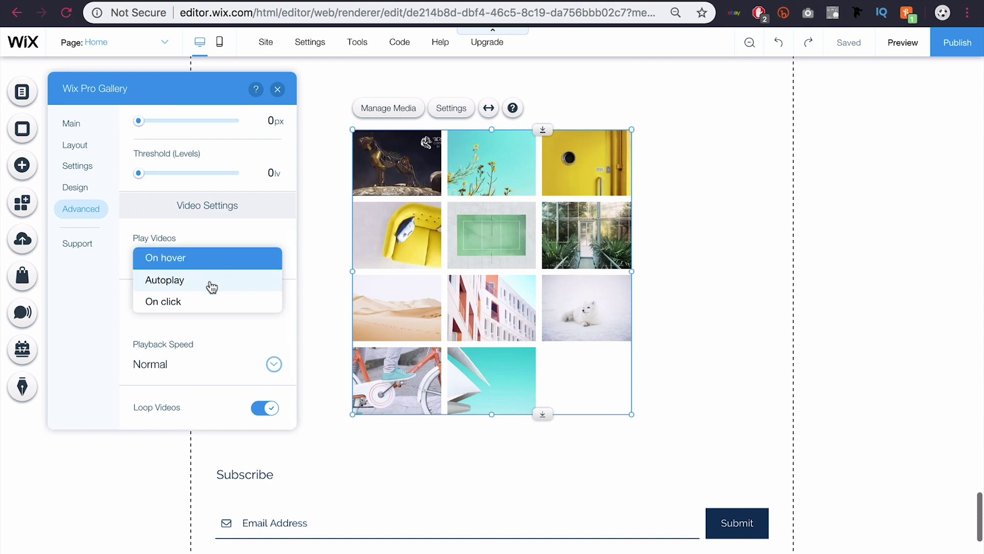
pyautogui.click(252, 227)
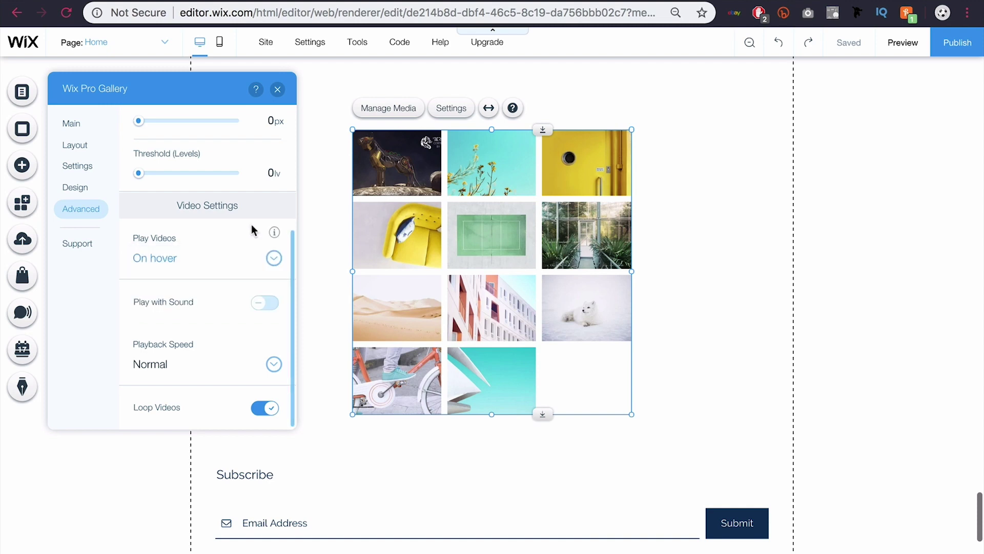
pyautogui.click(216, 365)
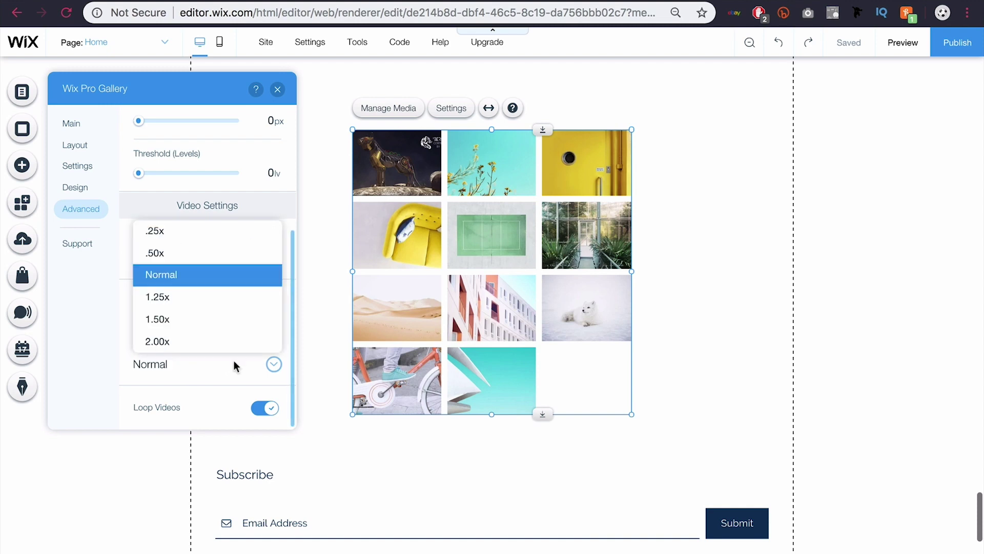
pyautogui.click(204, 366)
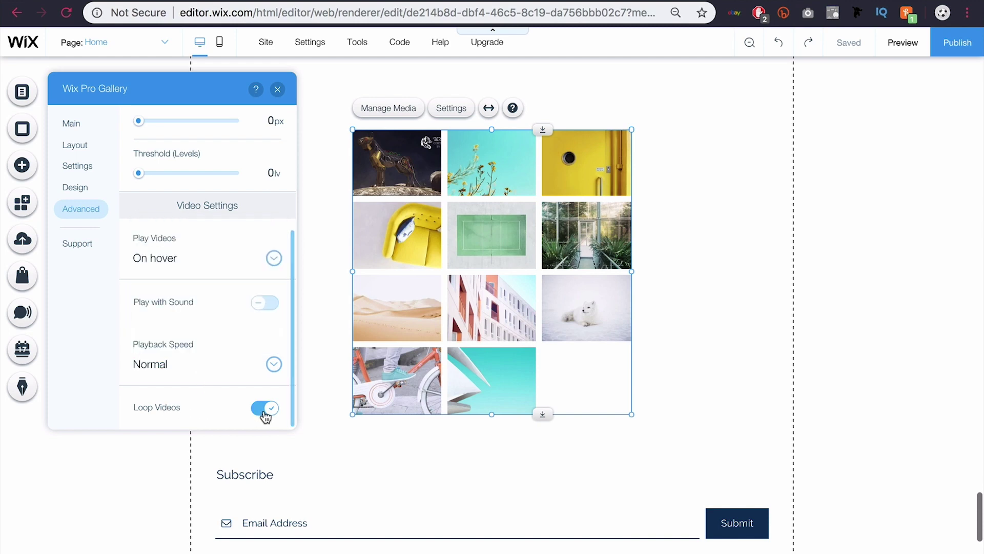
pyautogui.click(277, 89)
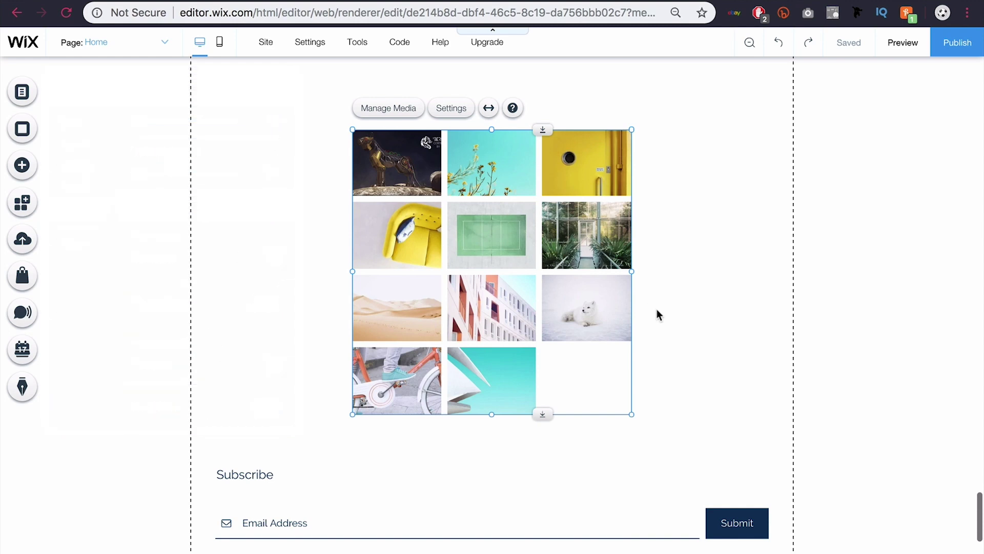
# - Preview the site, expand the first gallery image and advance two images to the yellow door
pyautogui.click(903, 44)
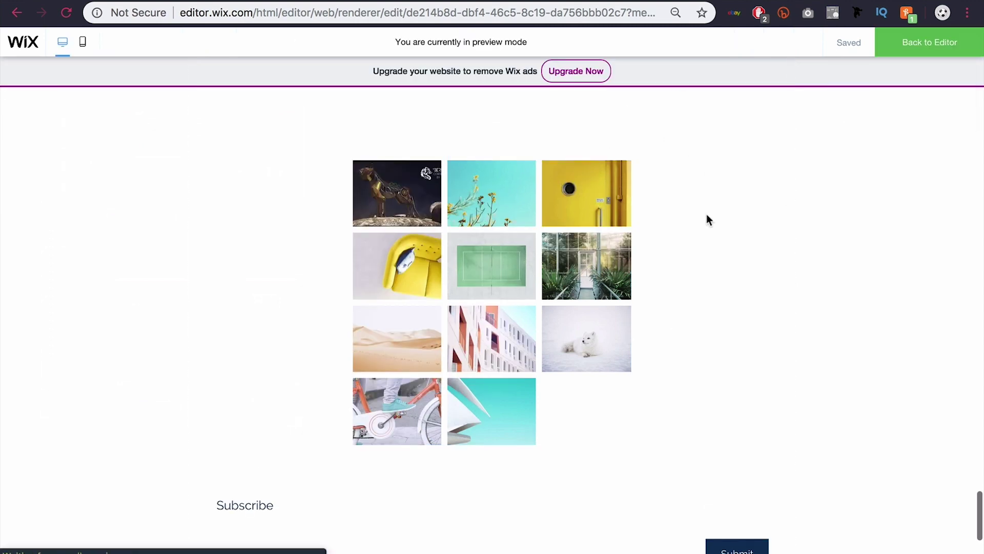
pyautogui.click(418, 199)
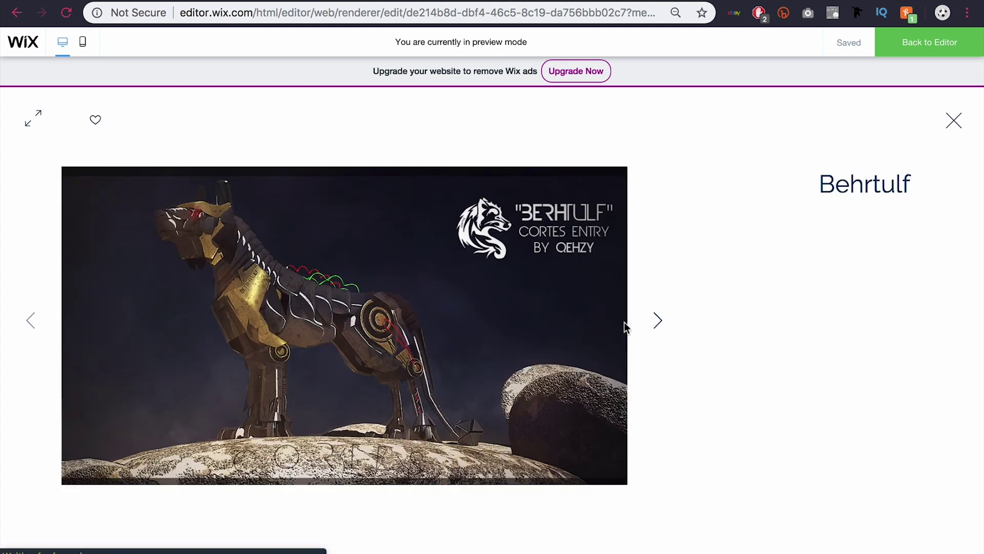
pyautogui.click(661, 323)
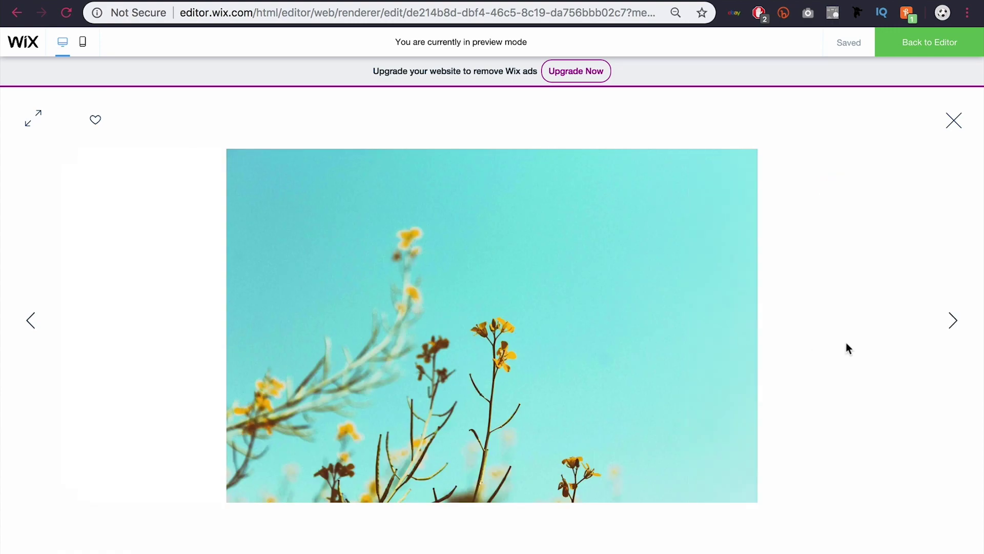
pyautogui.click(945, 319)
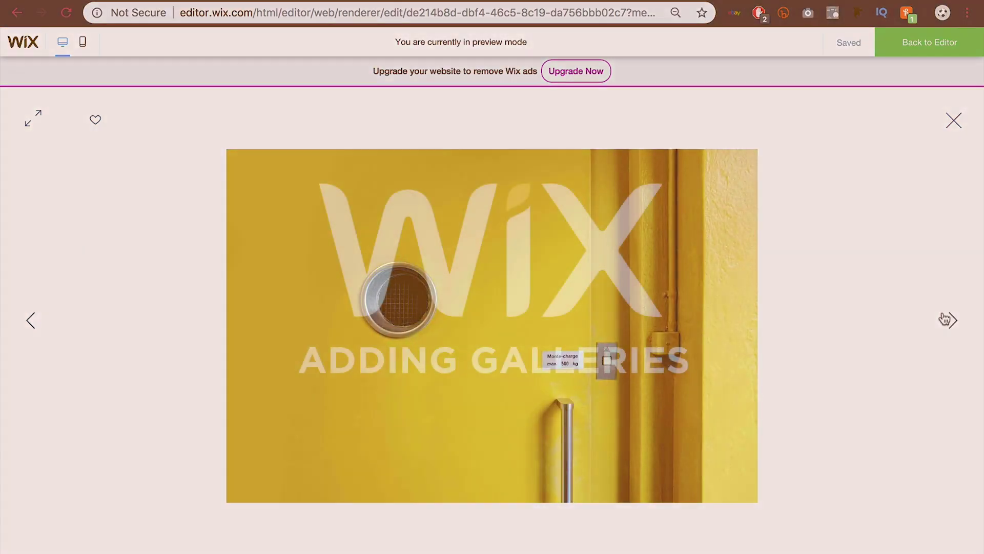